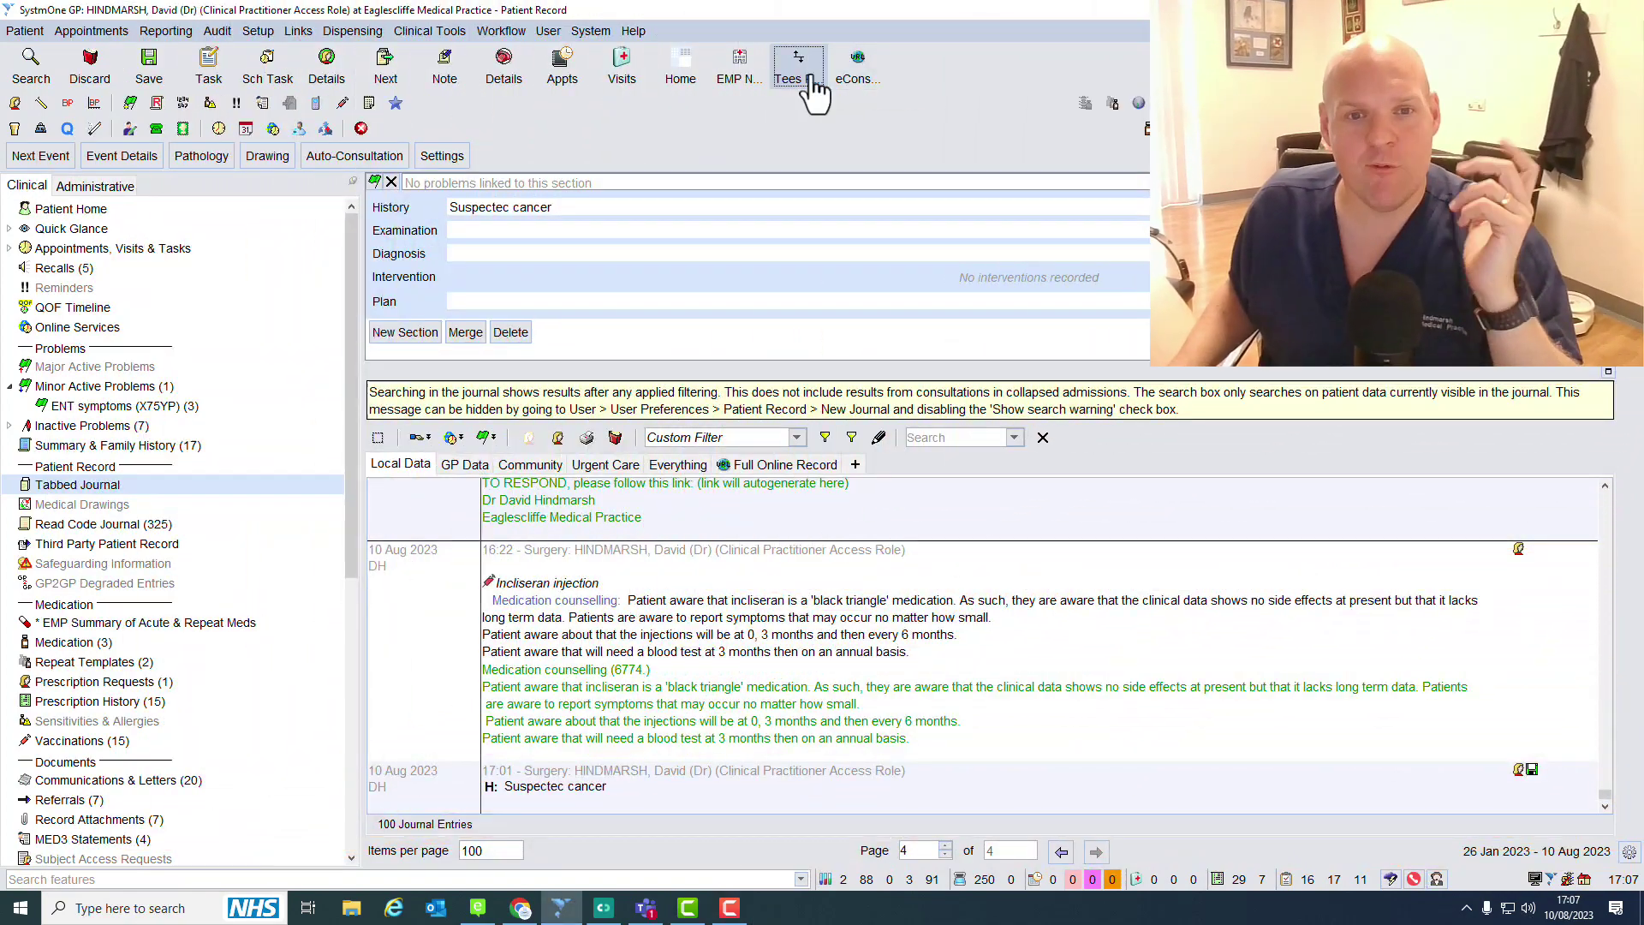
- In the Tees referral dashboard, activate the 2WW forms and set the type to Fast track cancer
left_click(805, 75)
left_click(385, 183)
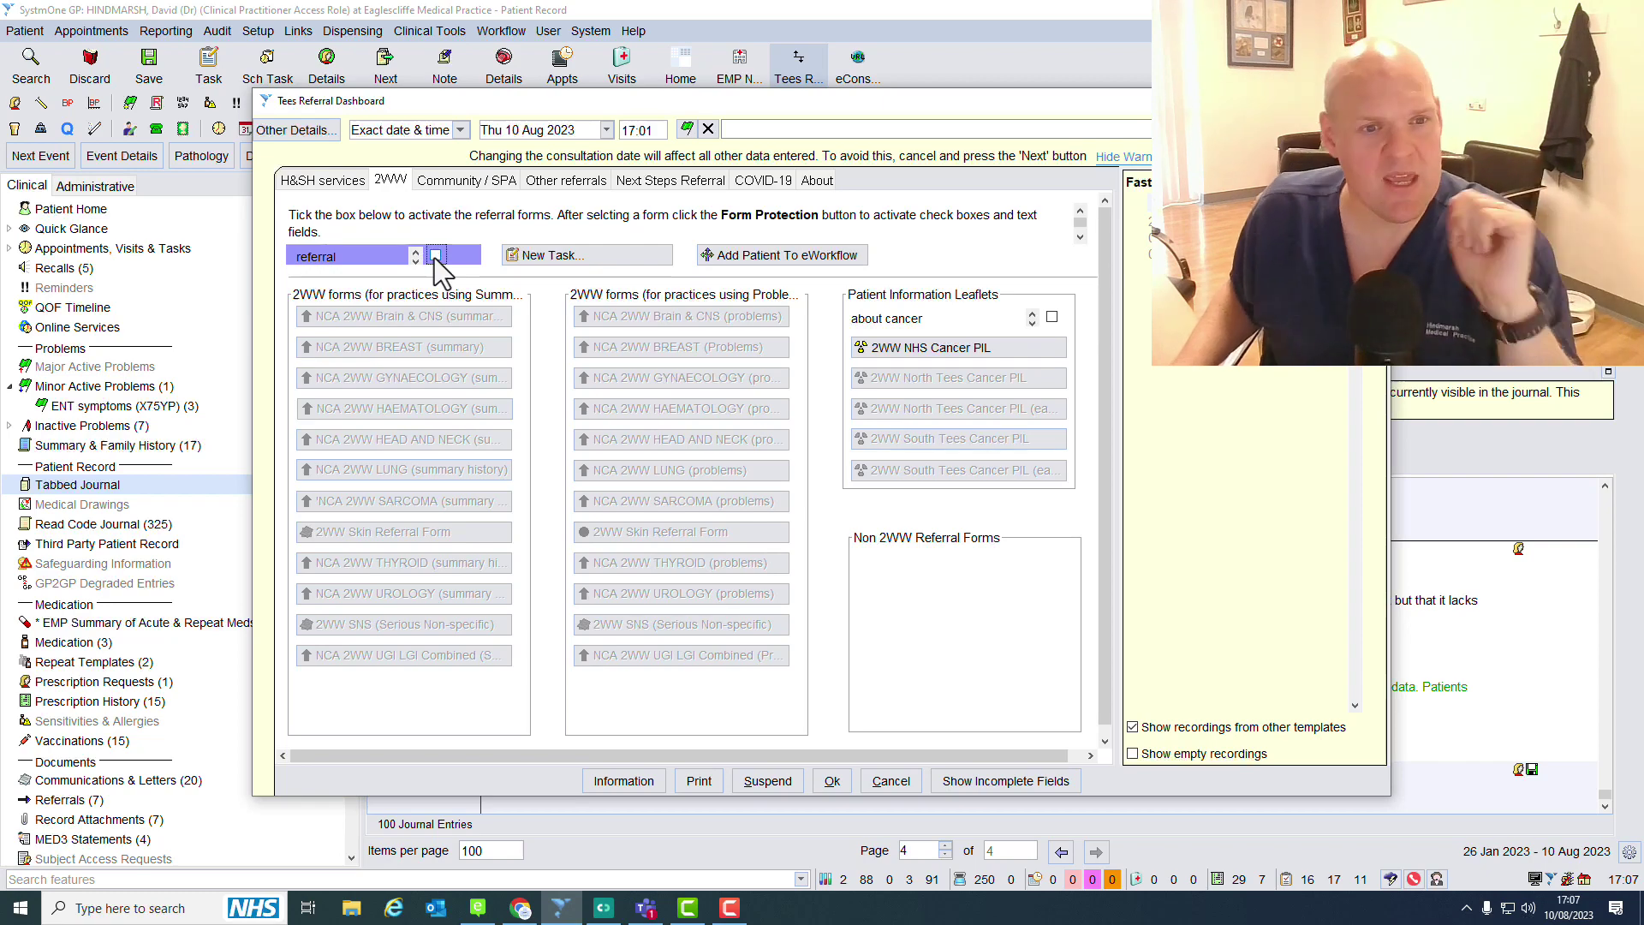
left_click(436, 256)
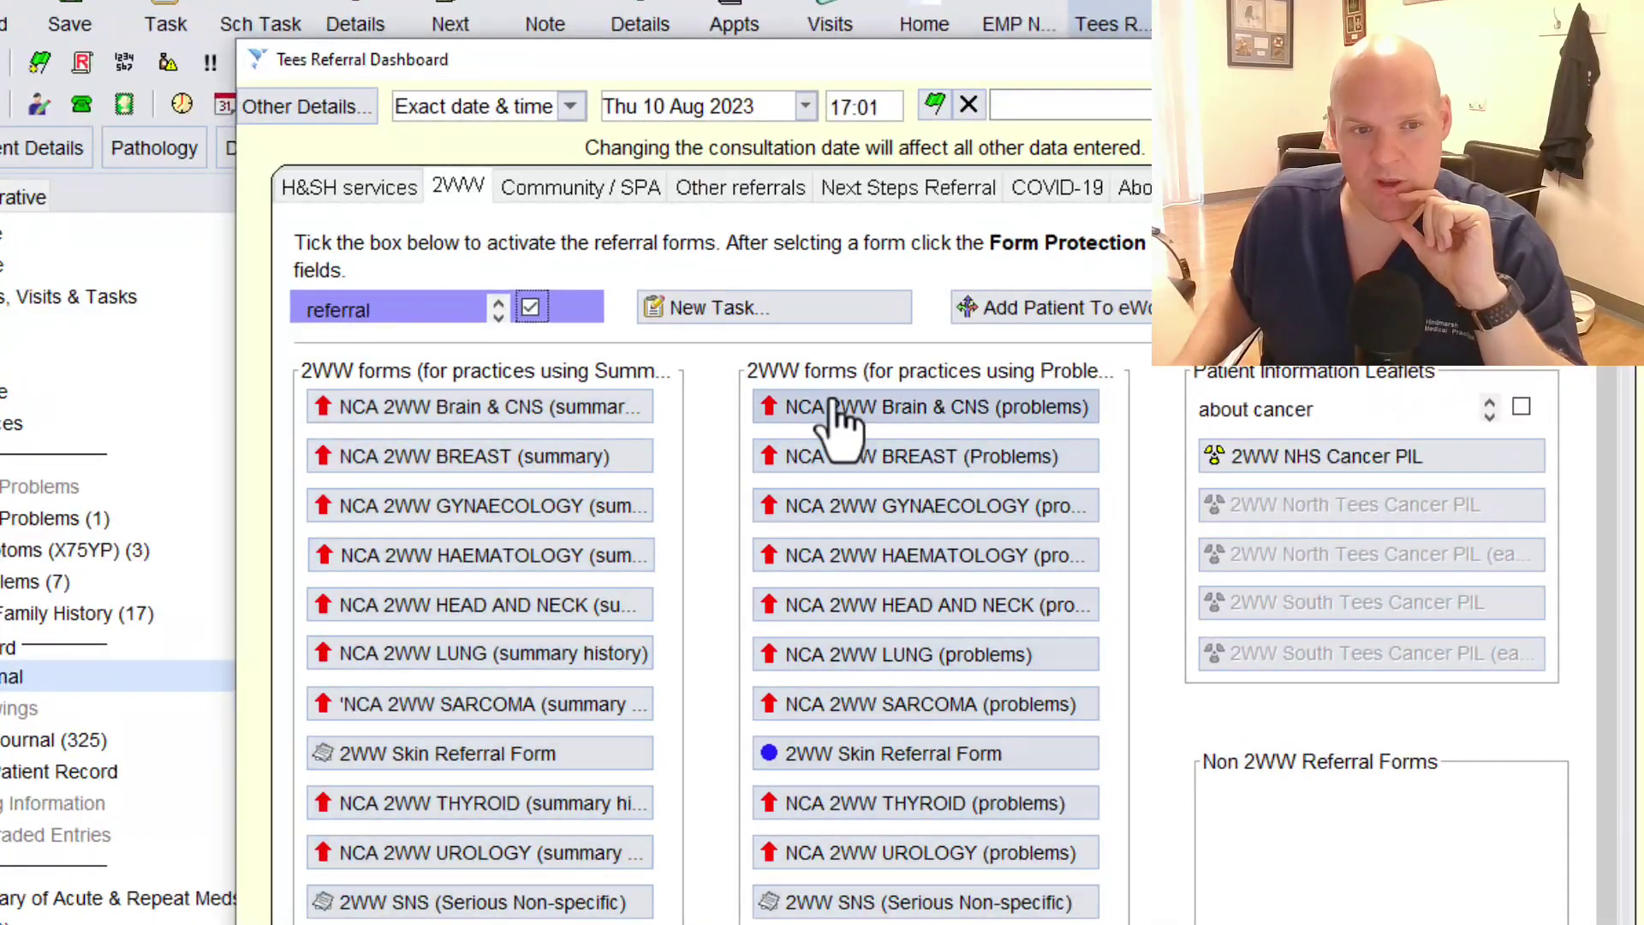
left_click(497, 302)
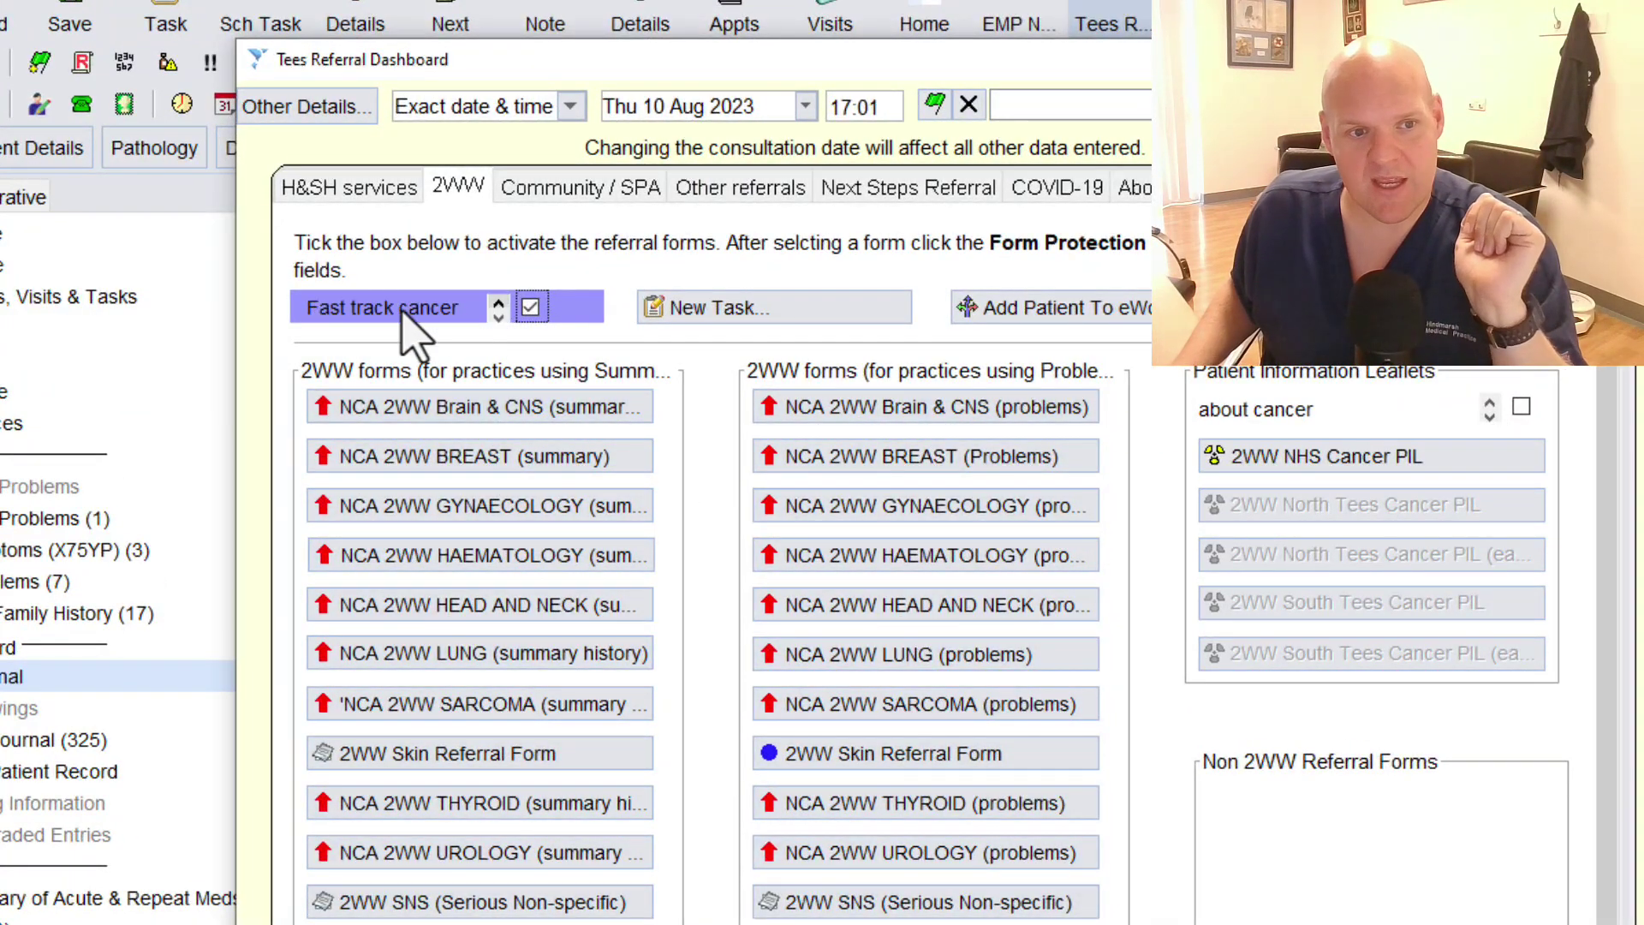
left_click(530, 306)
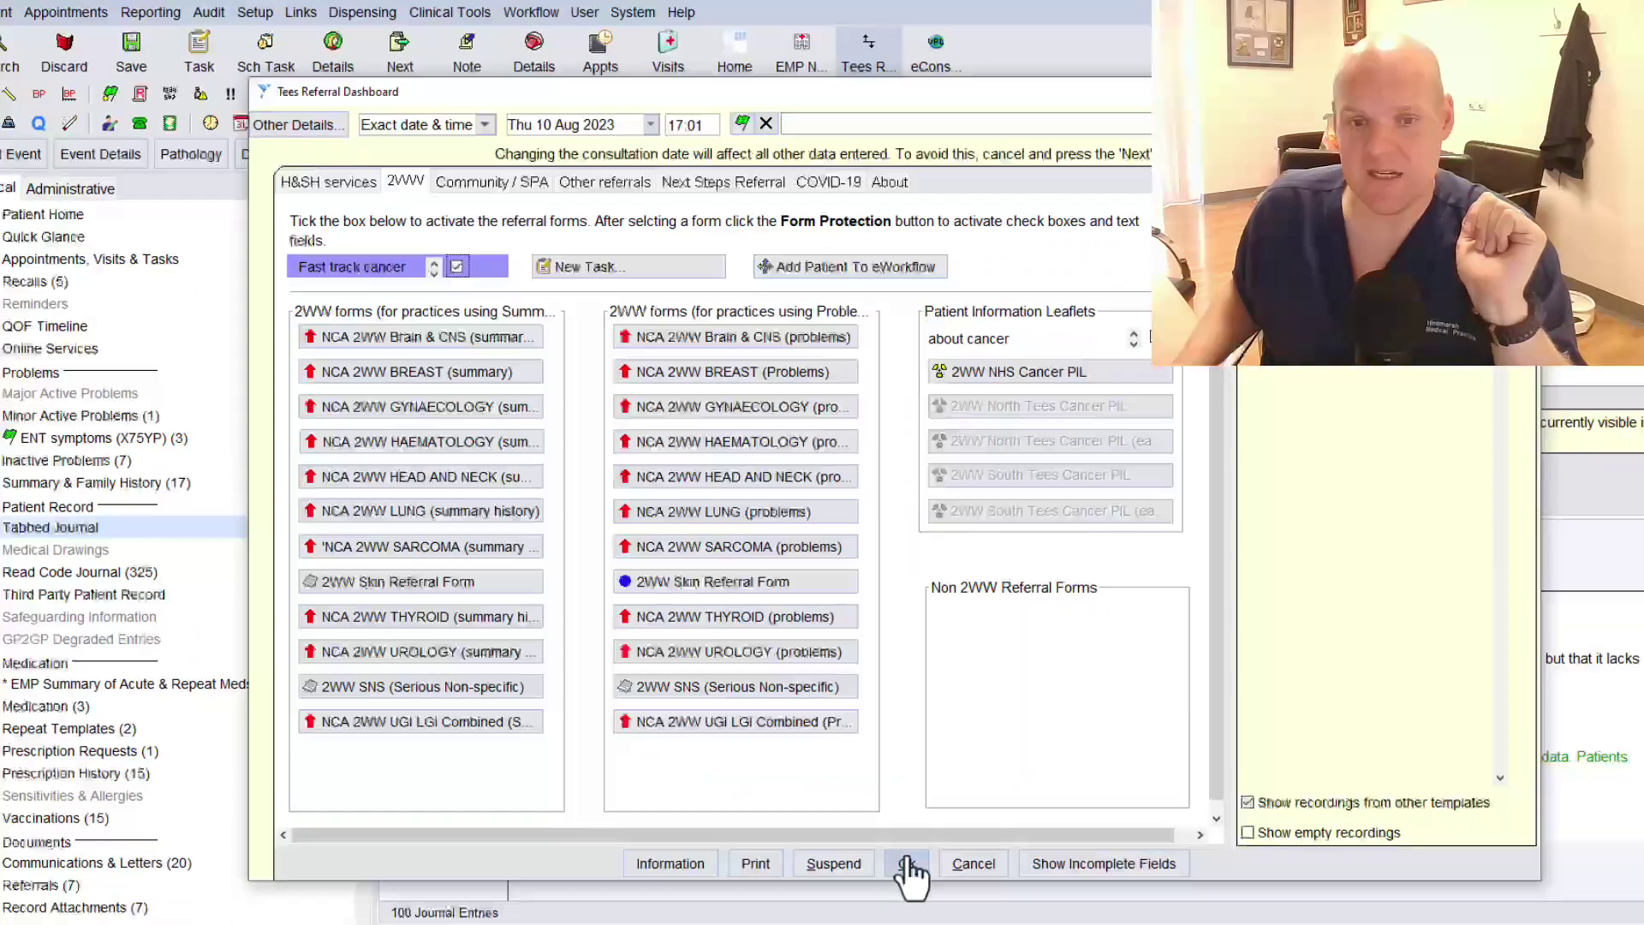
- File the XaL1F fast track referral, accept the urgent secretaries task, then cancel it and dismiss the safety-net prompt
left_click(908, 865)
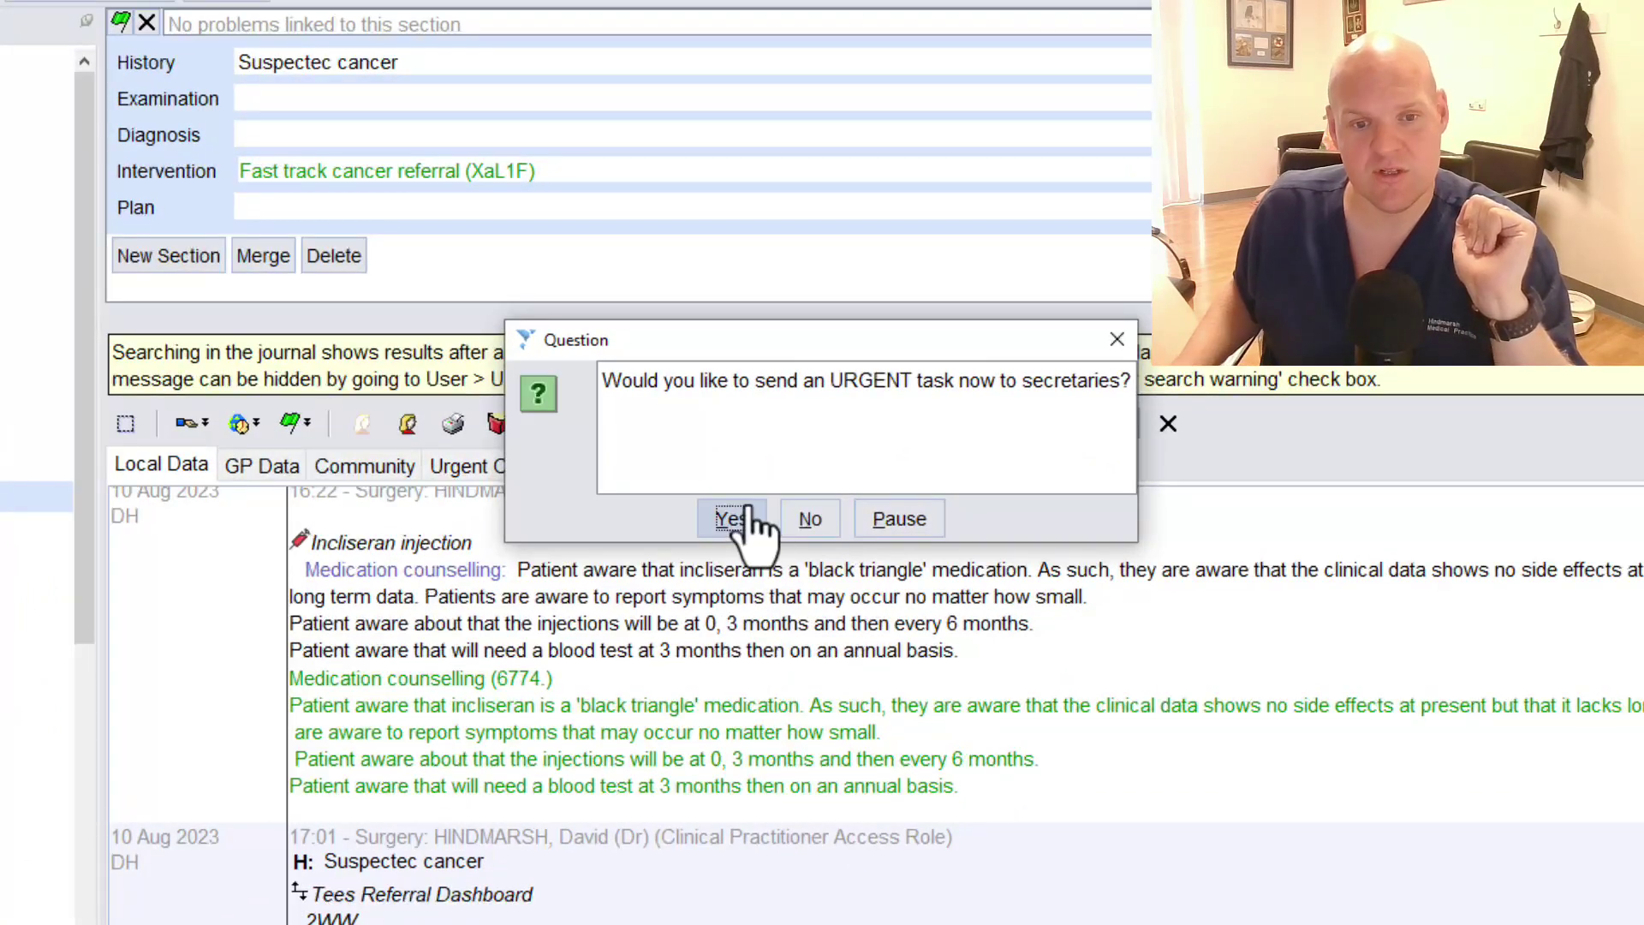
left_click(732, 518)
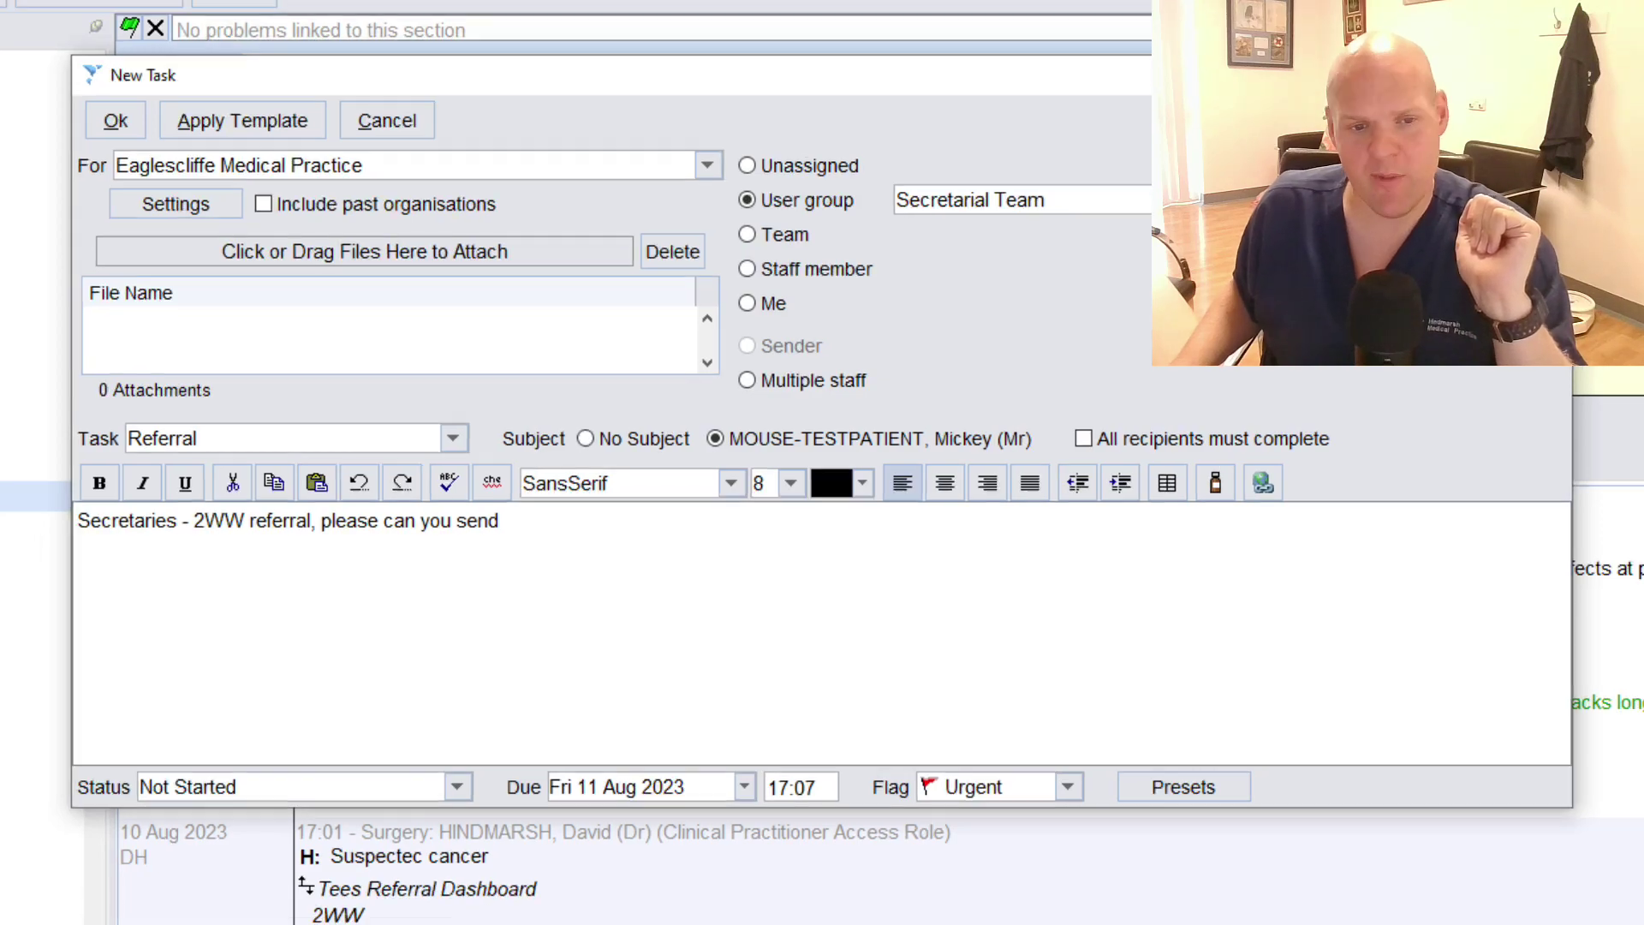
key("Escape")
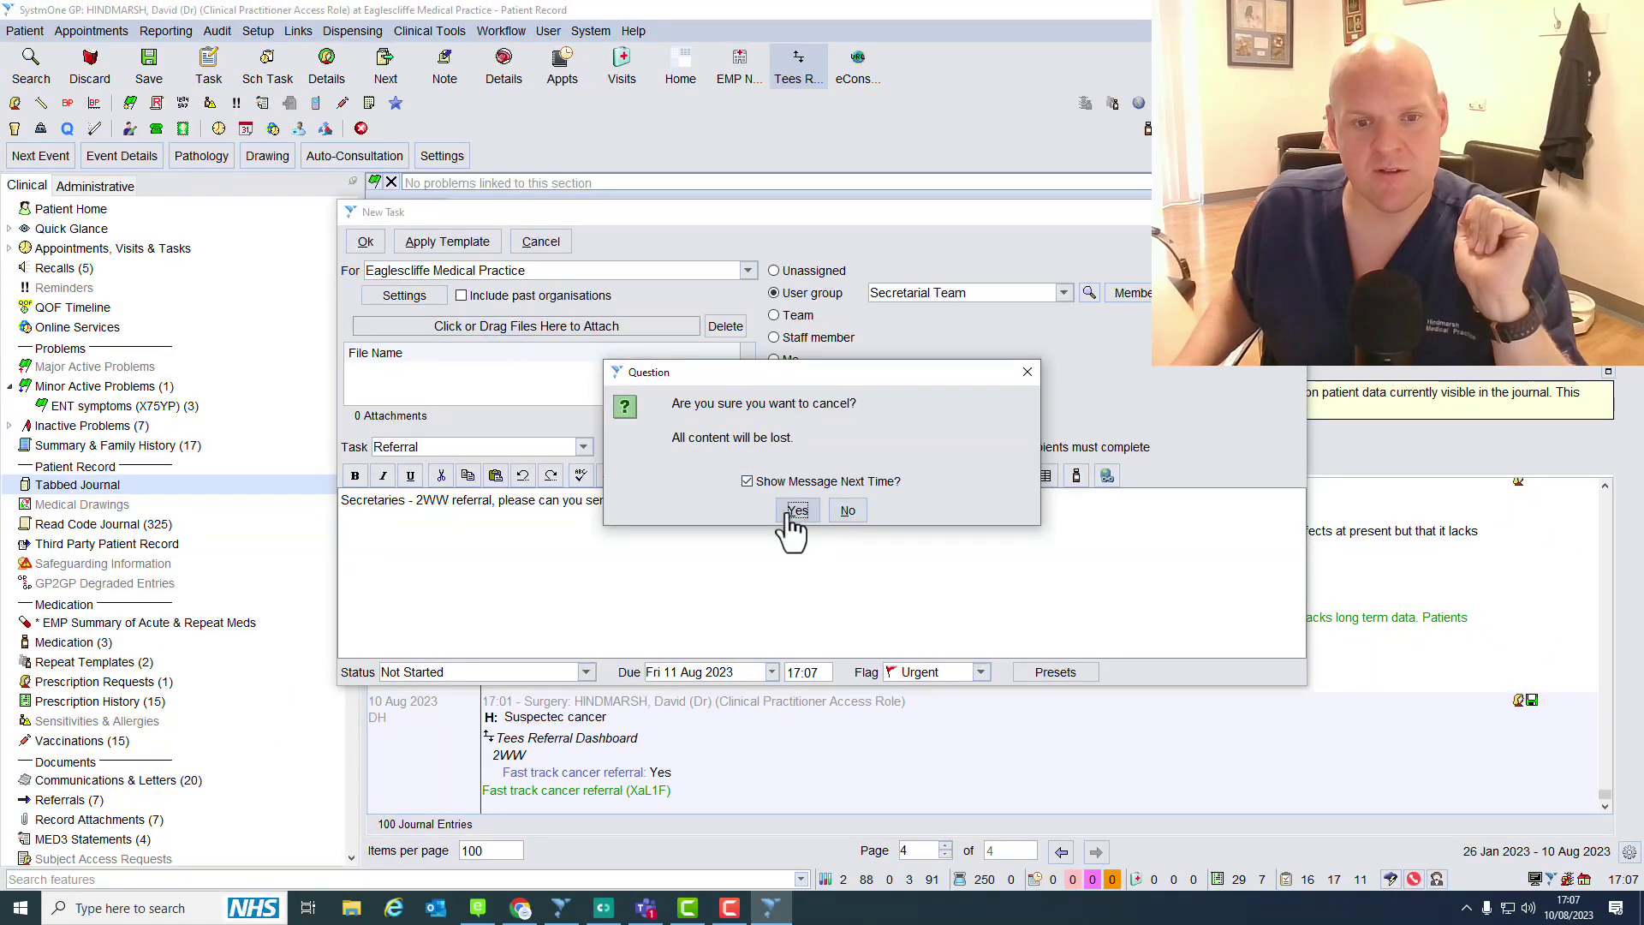
left_click(790, 512)
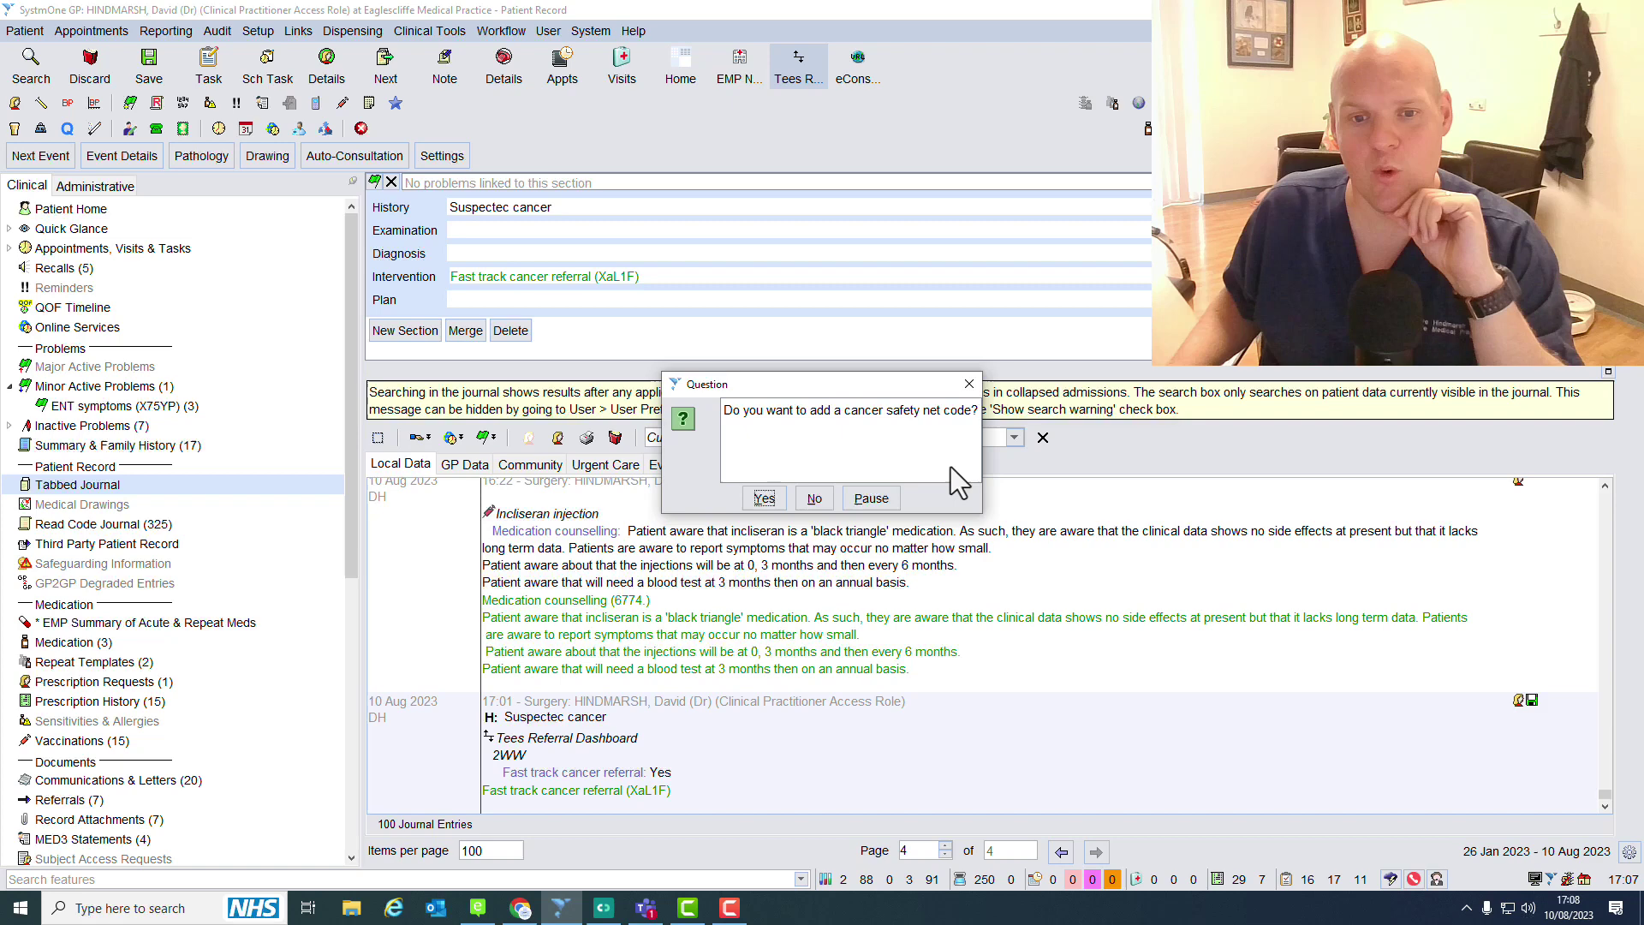
key("Escape")
left_click(846, 299)
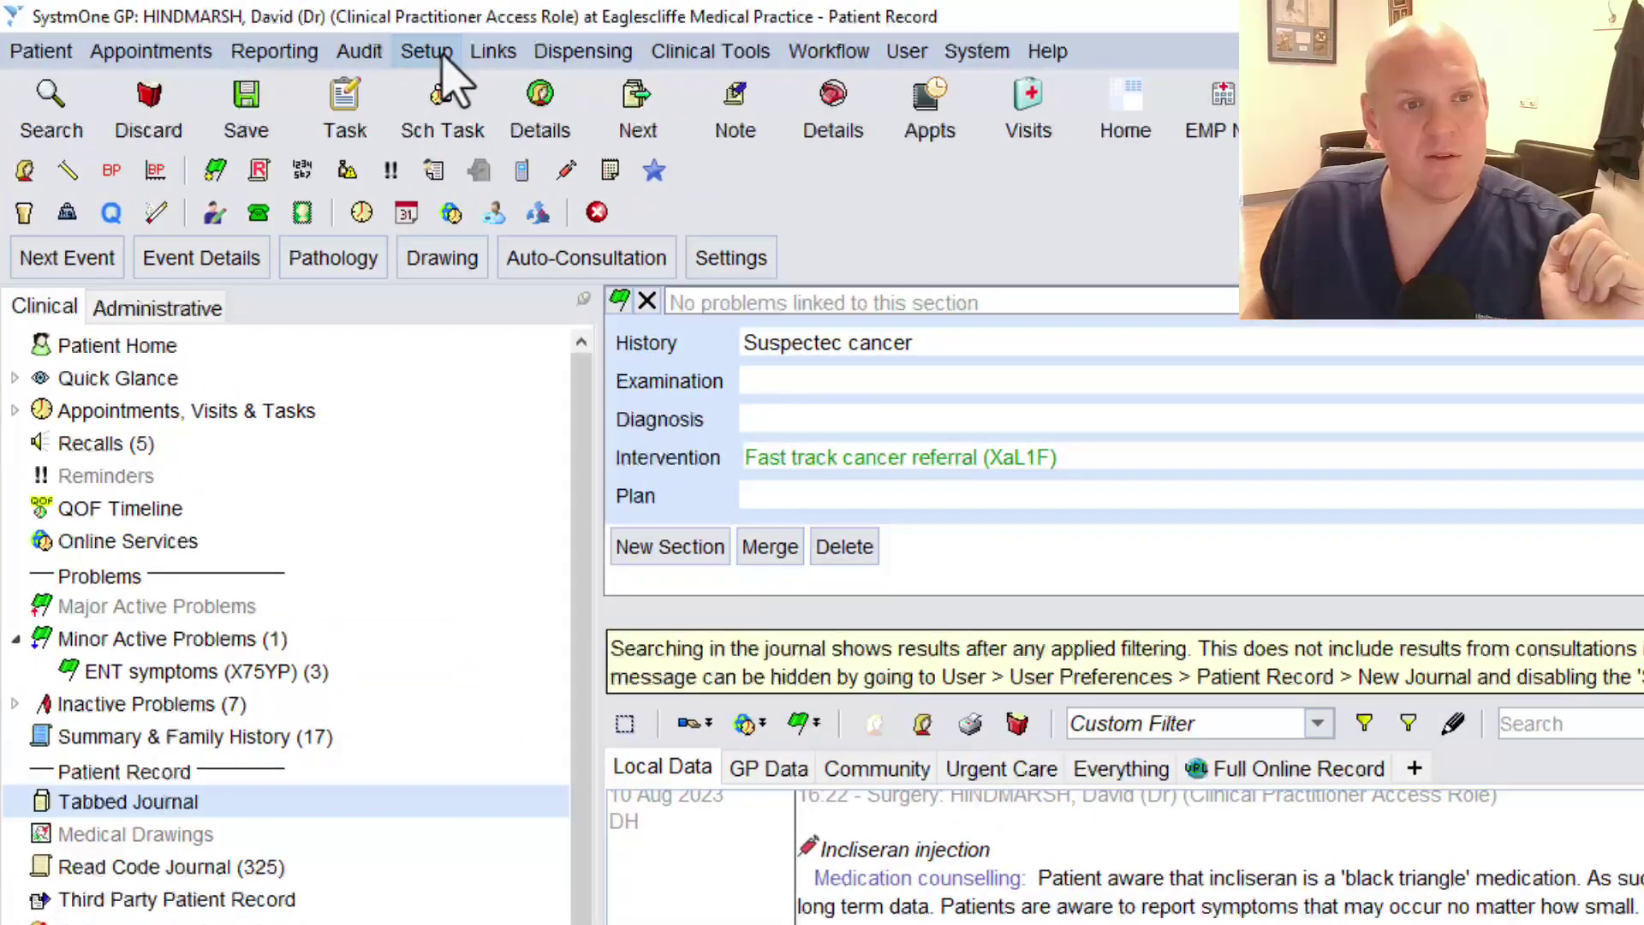
- Open the 2WW Referral task template from Task Templates, keeping its category as Referral
left_click(428, 53)
mouse_move(591, 240)
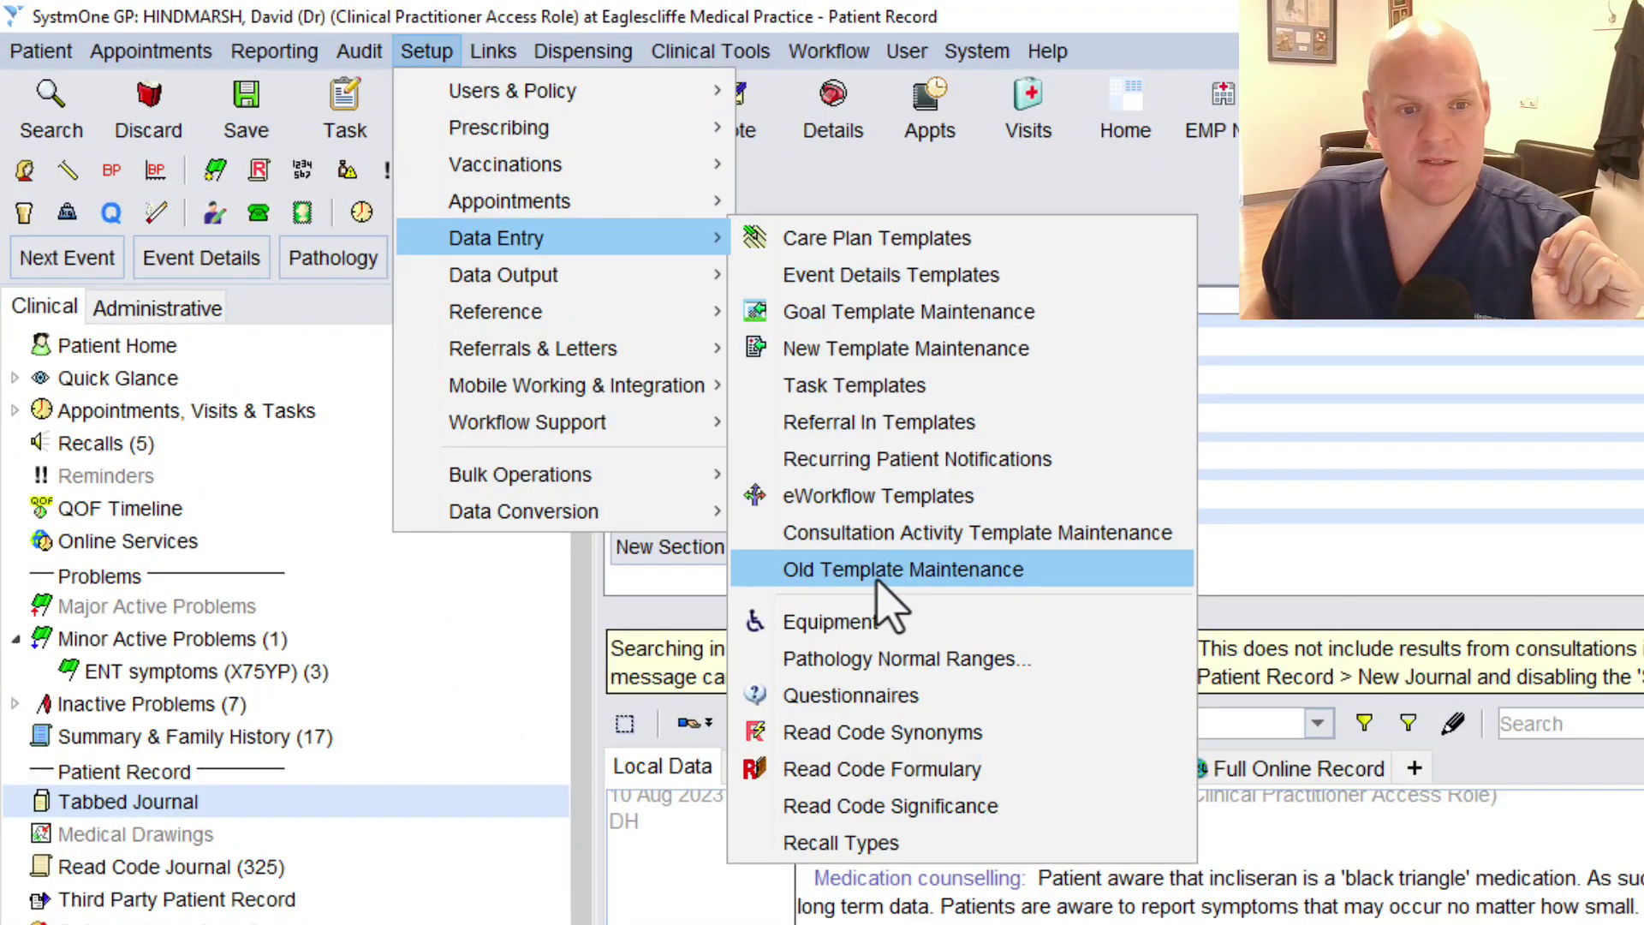
left_click(857, 387)
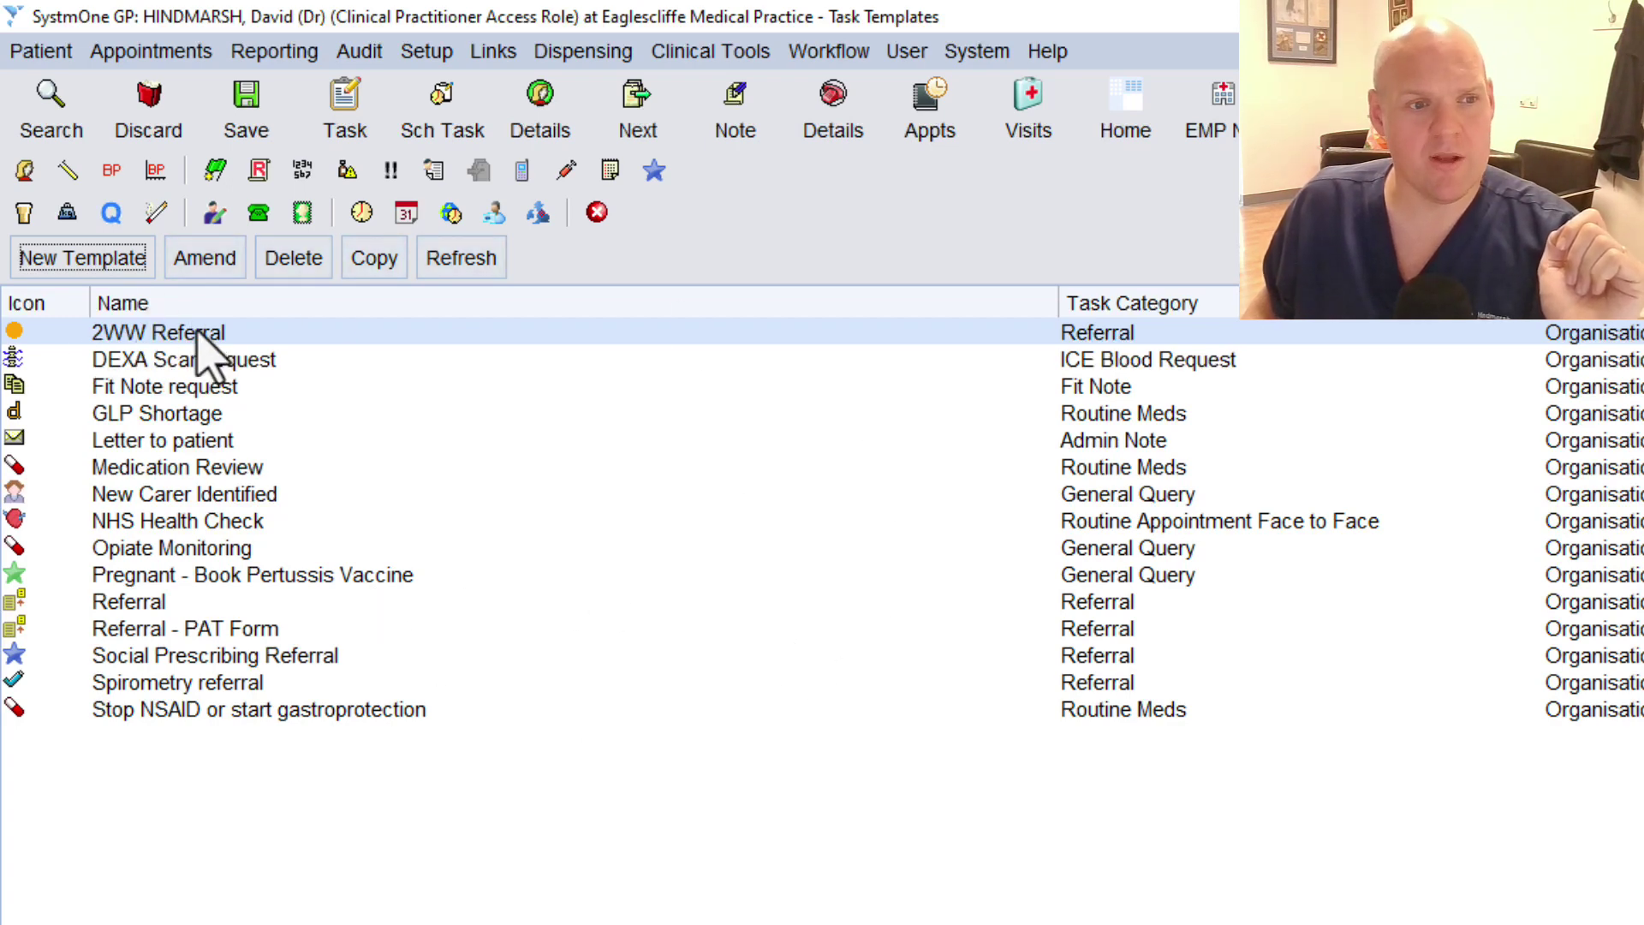
left_click(206, 261)
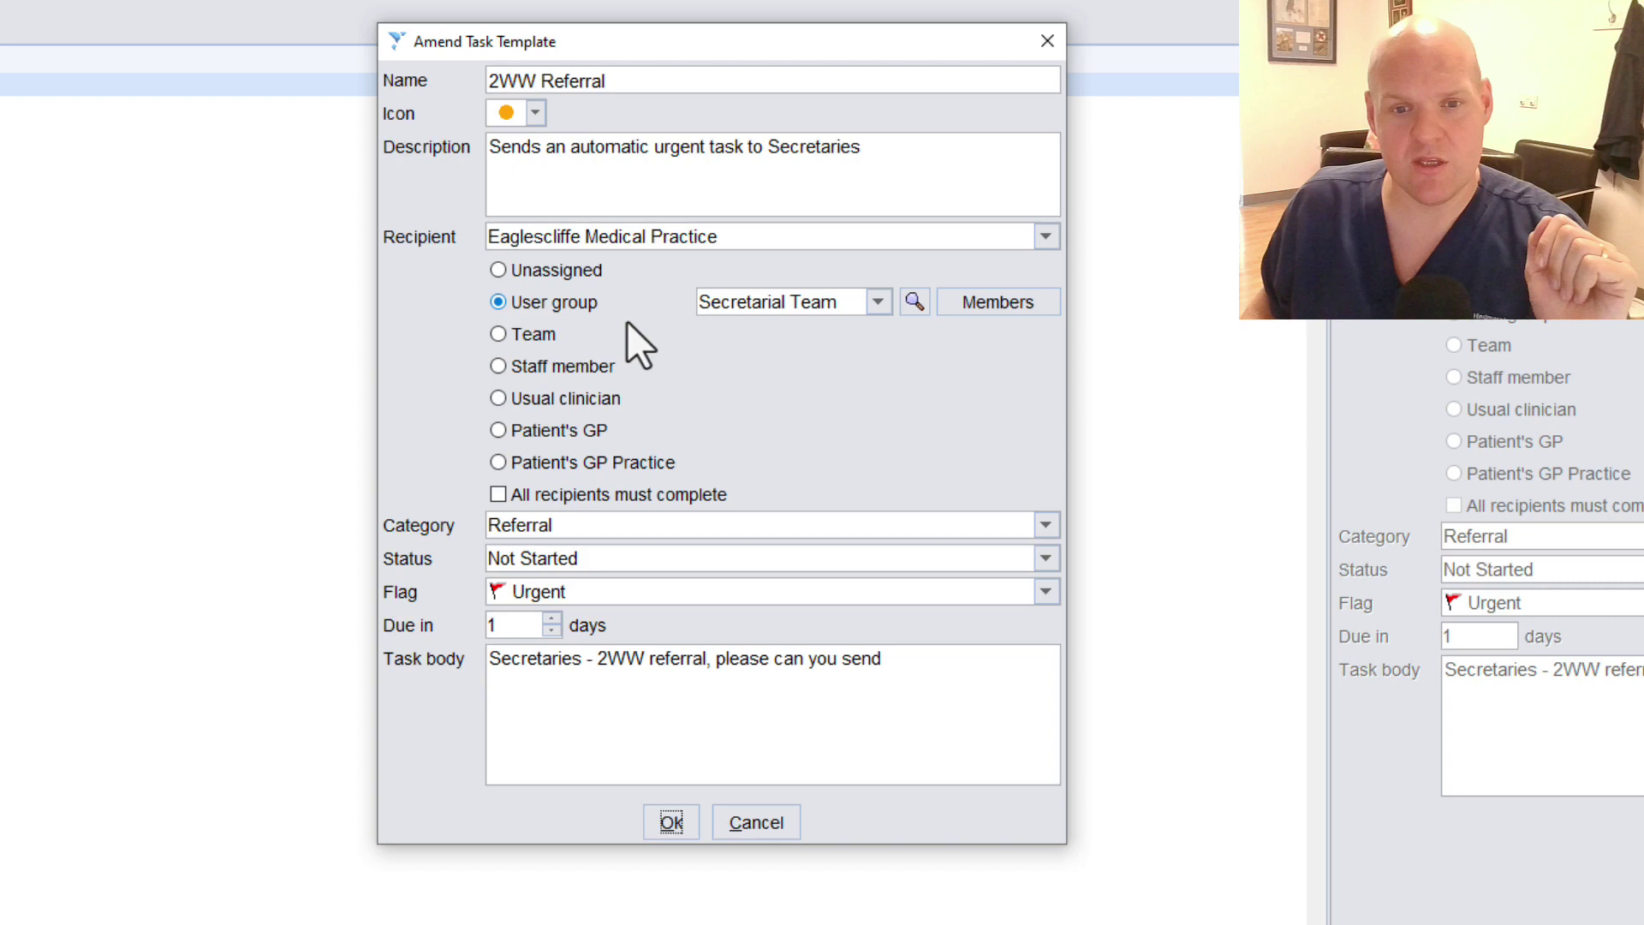
left_click(560, 524)
left_click(560, 524)
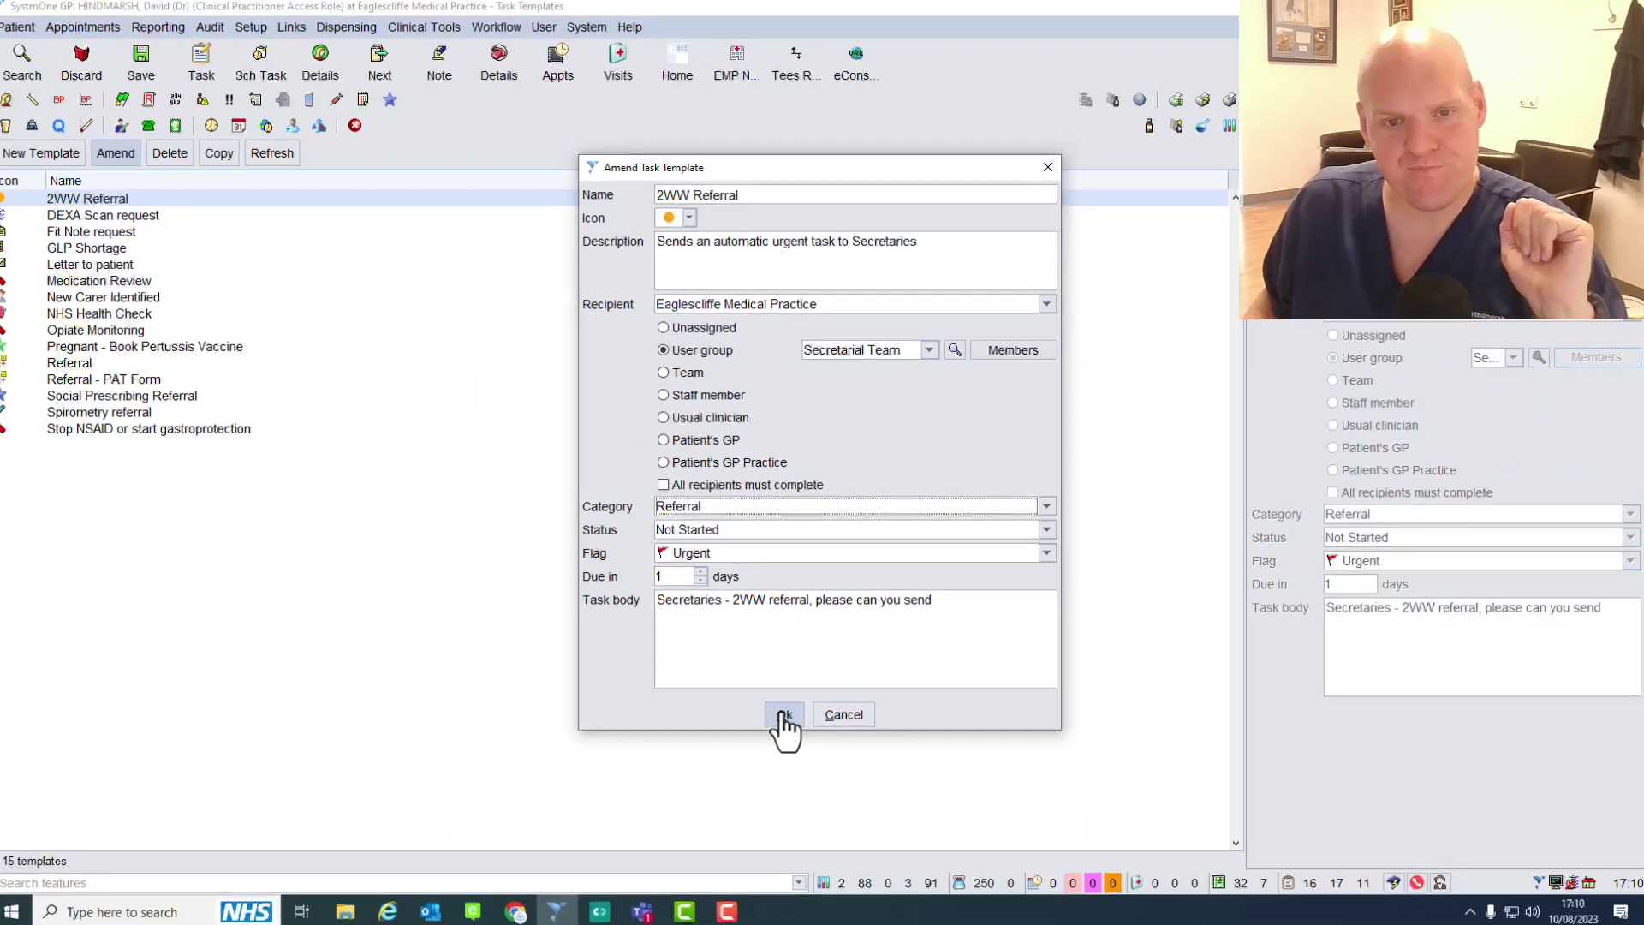
- Save the 2WW Referral template, then search Protocols for 'cancer' and select 2WW Cancer capture
left_click(671, 823)
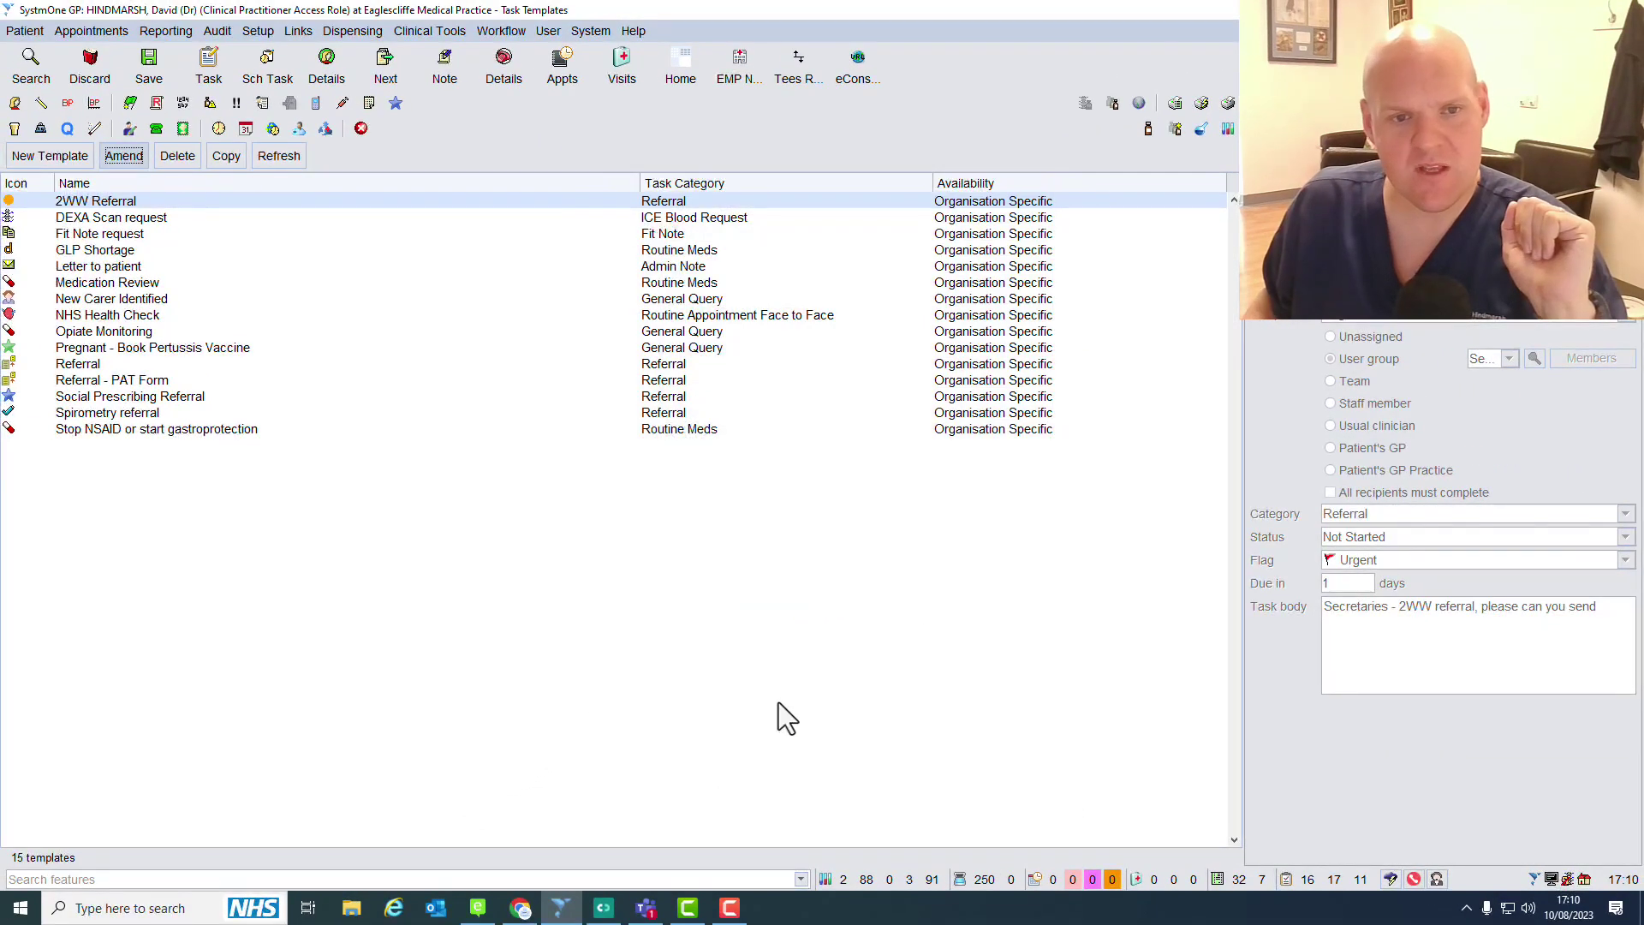
left_click(248, 32)
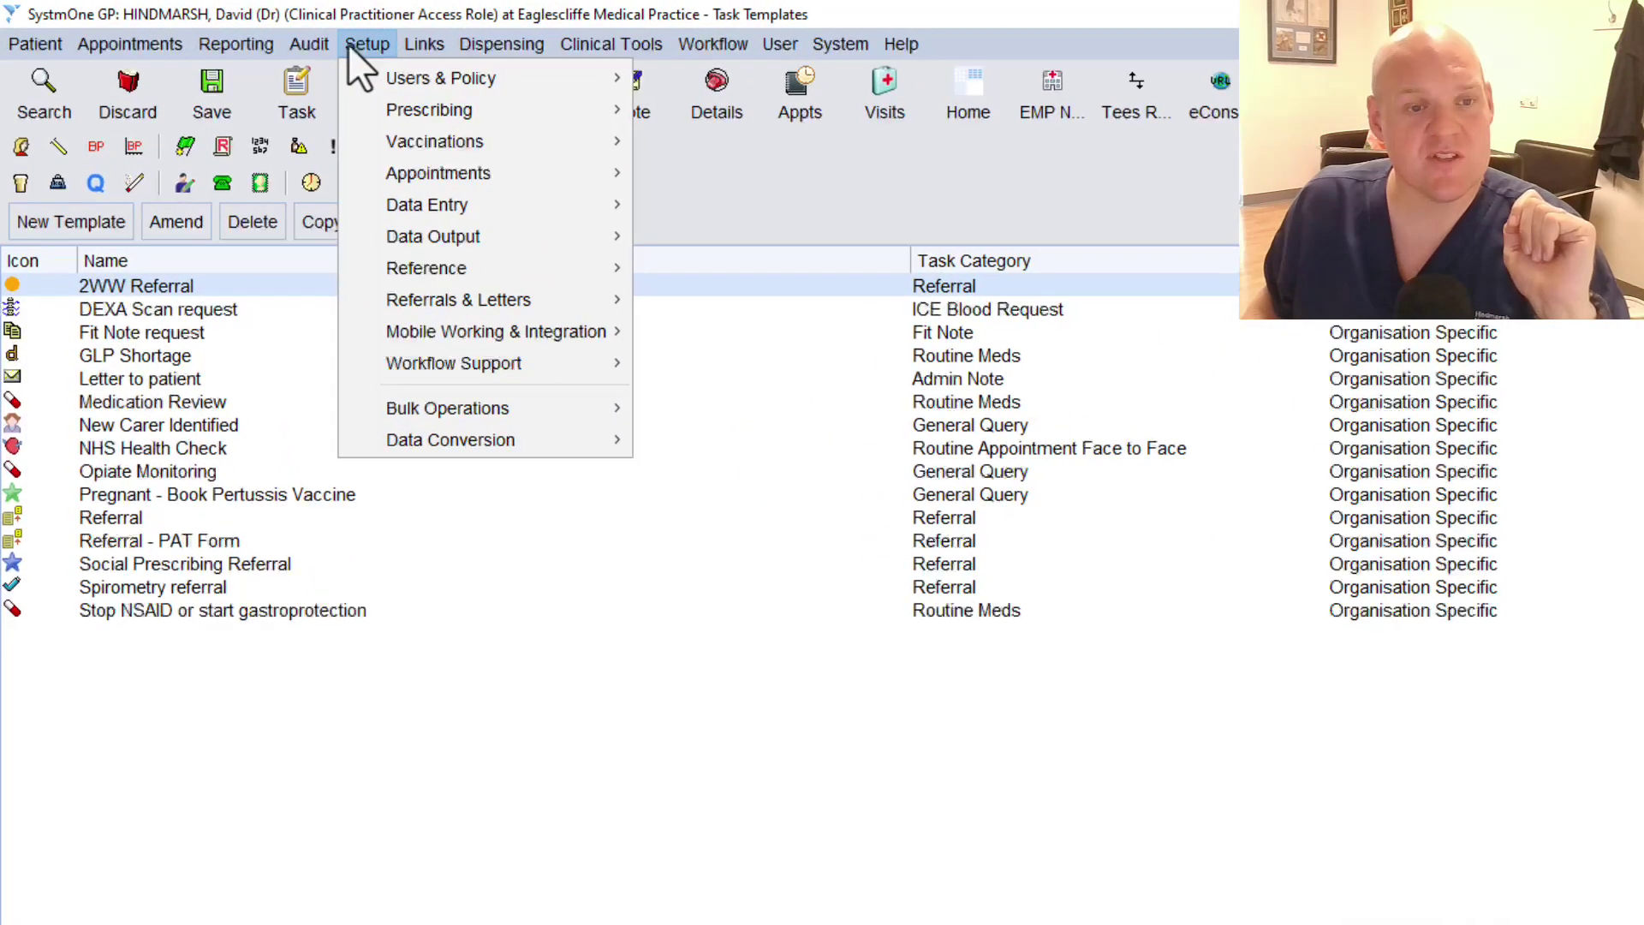
mouse_move(516, 370)
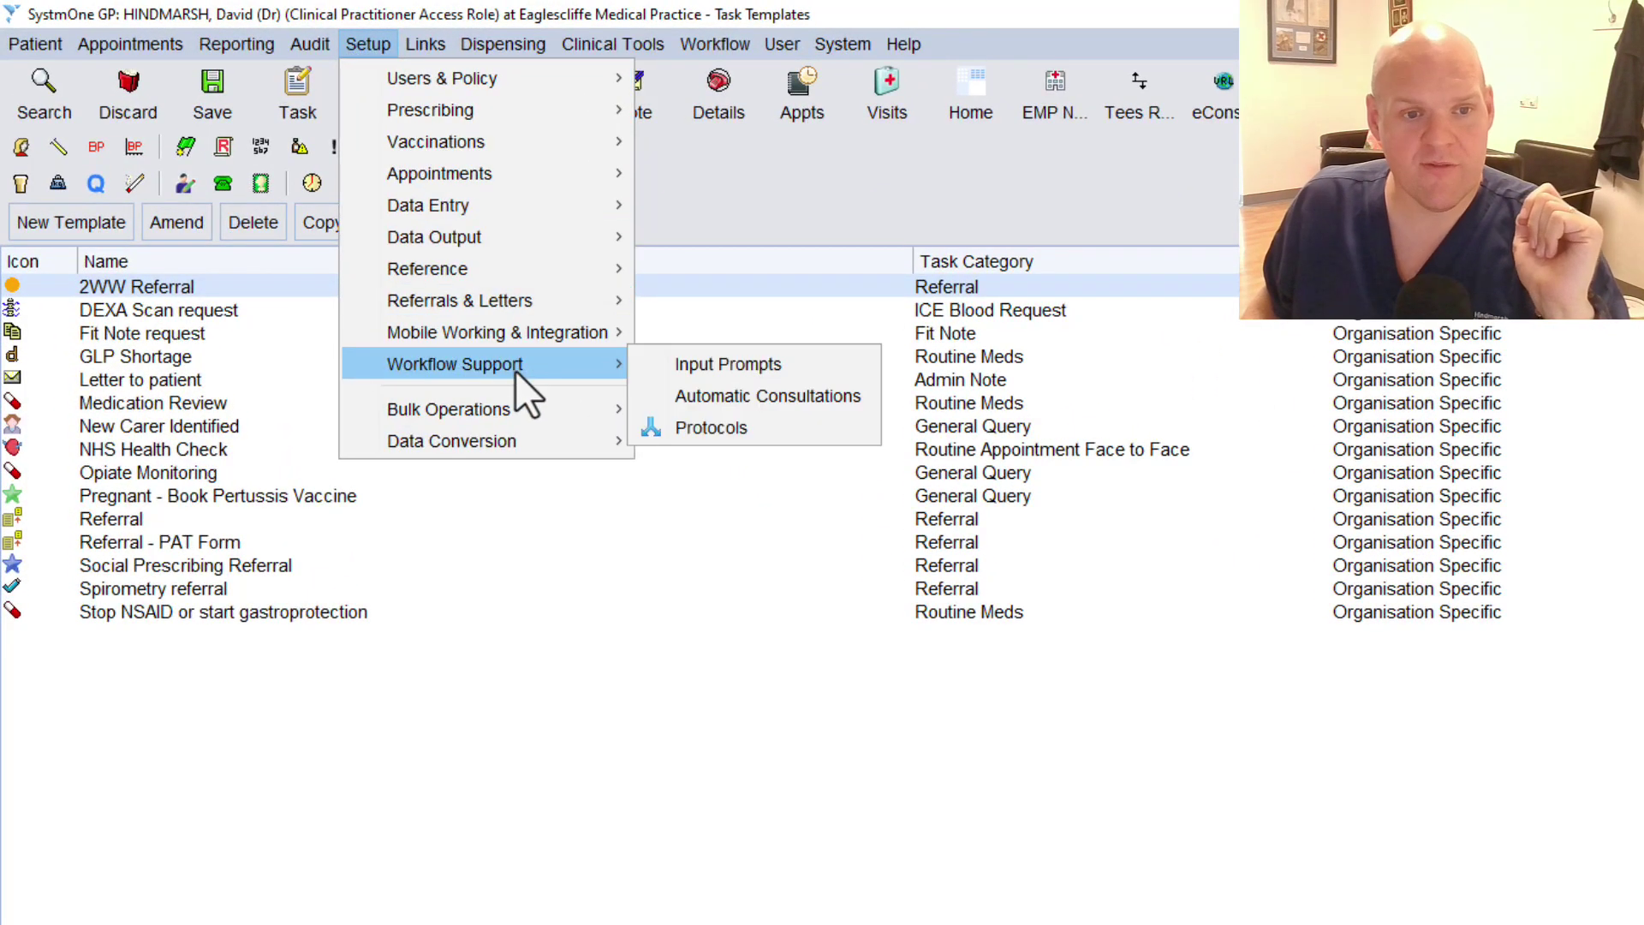
left_click(723, 424)
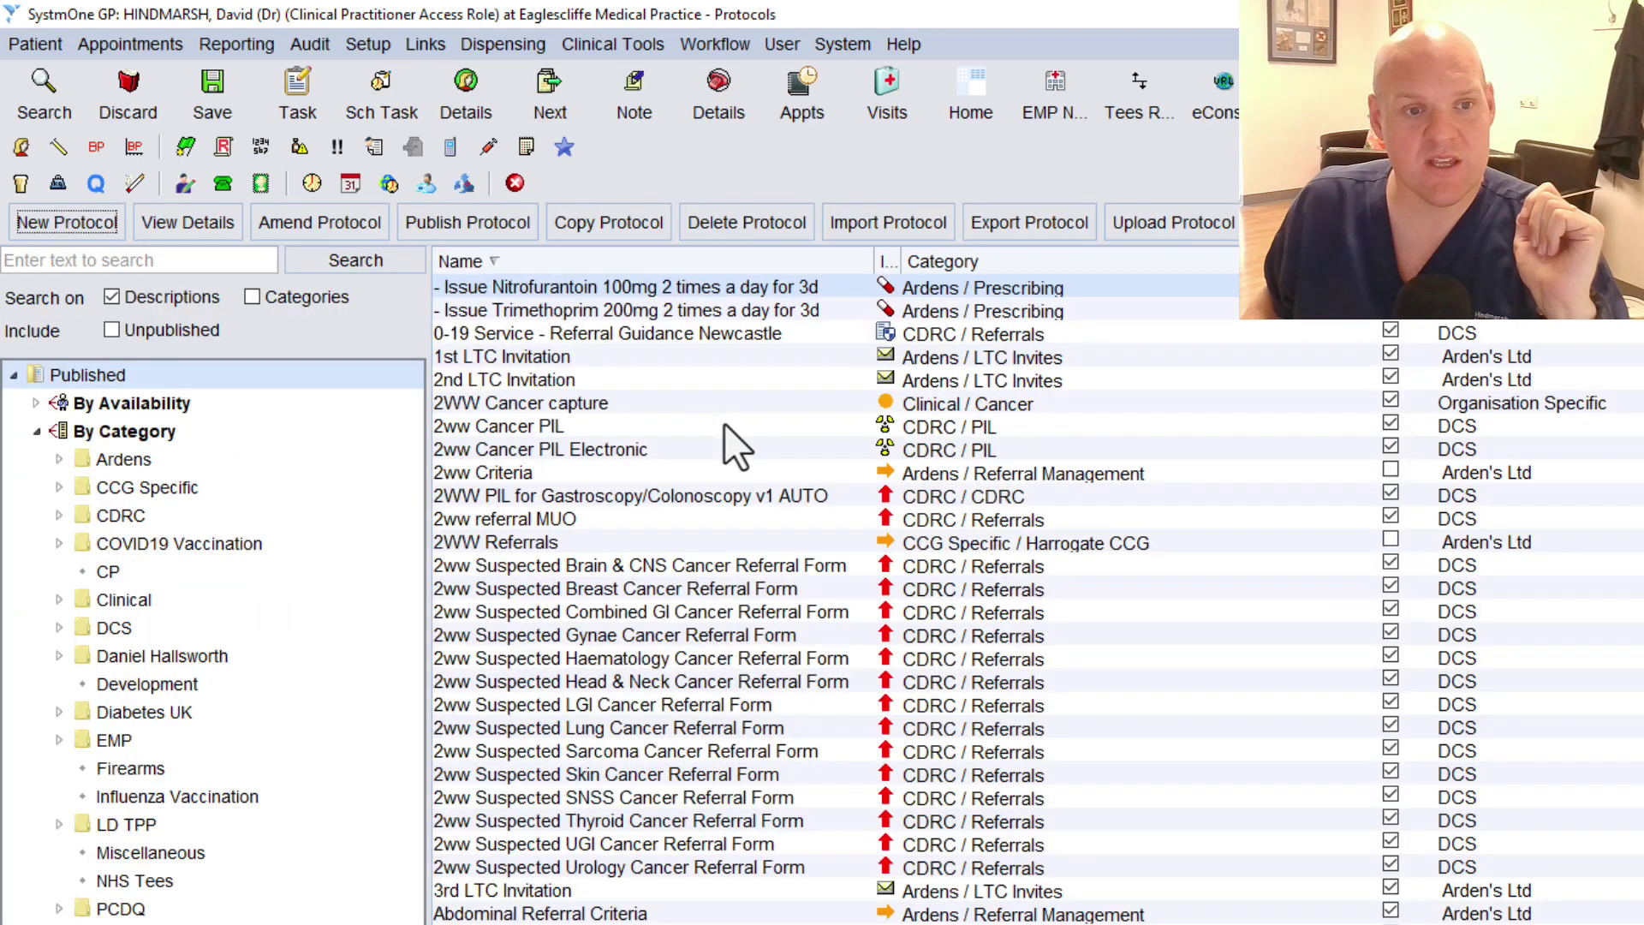
left_click(157, 261)
type("cancer")
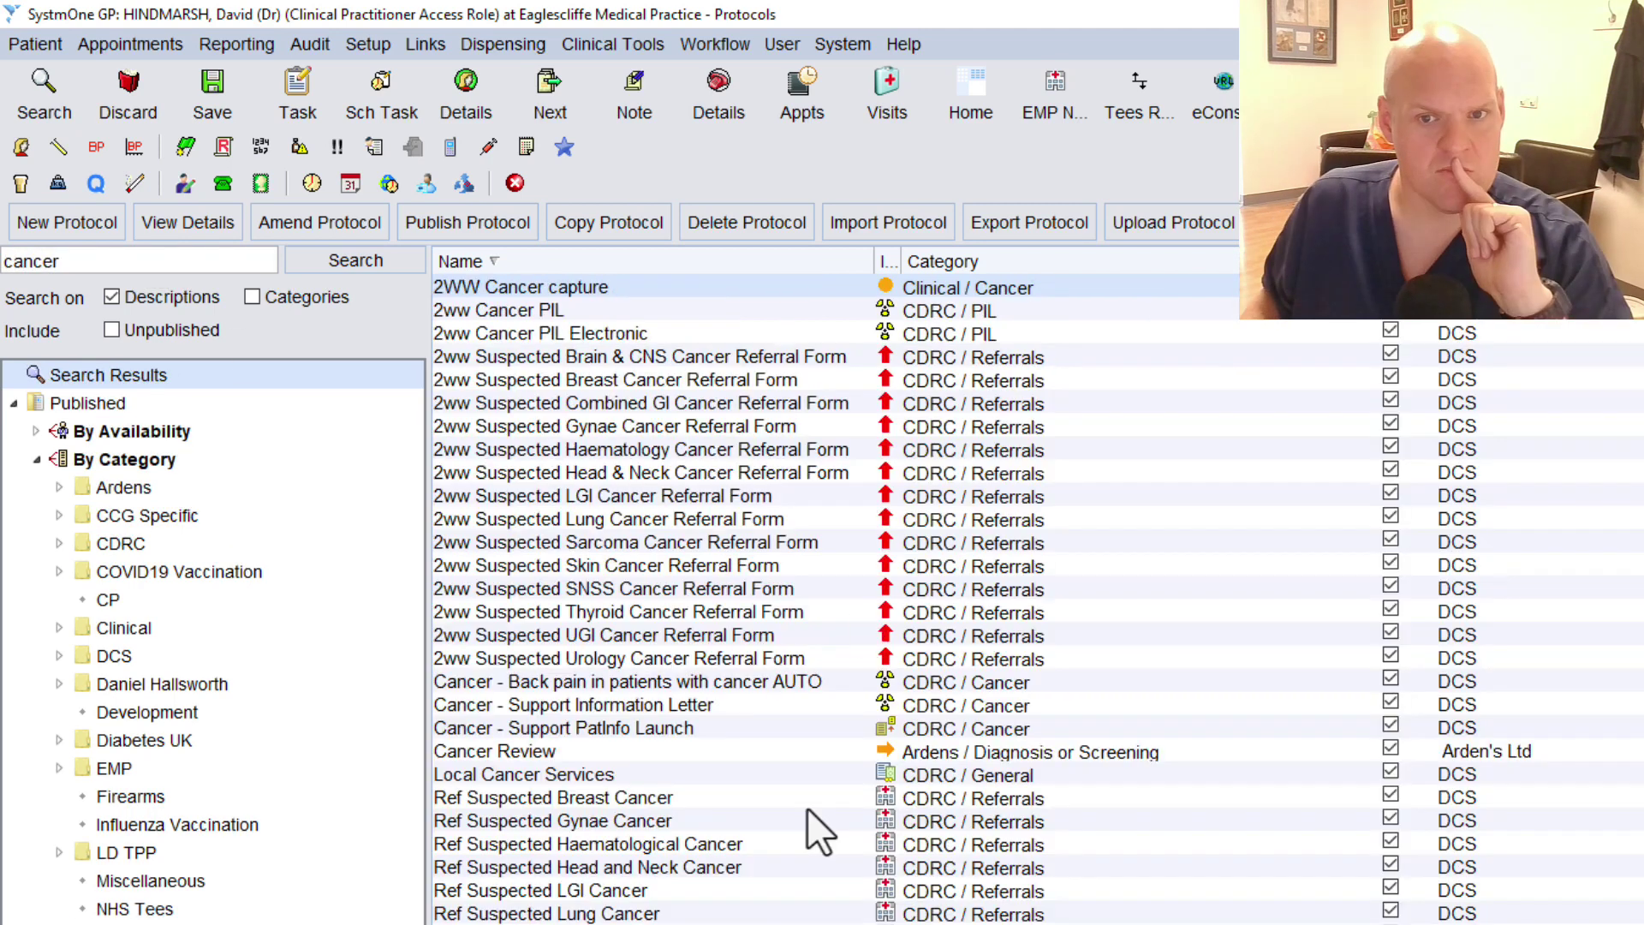
left_click(575, 288)
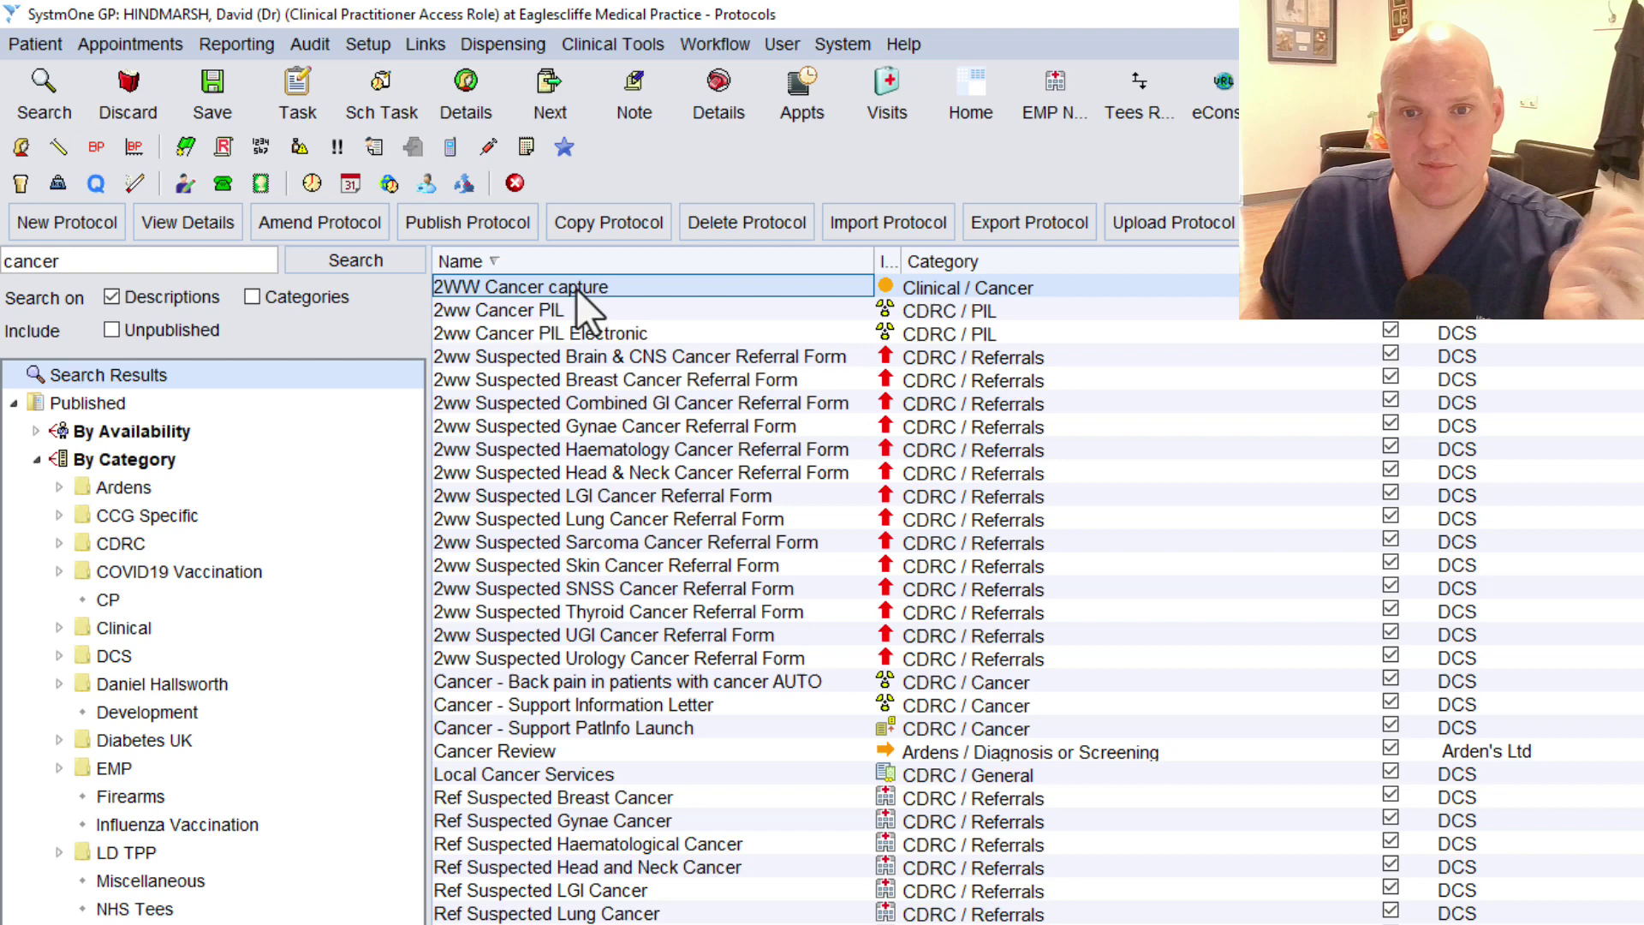
right_click(576, 288)
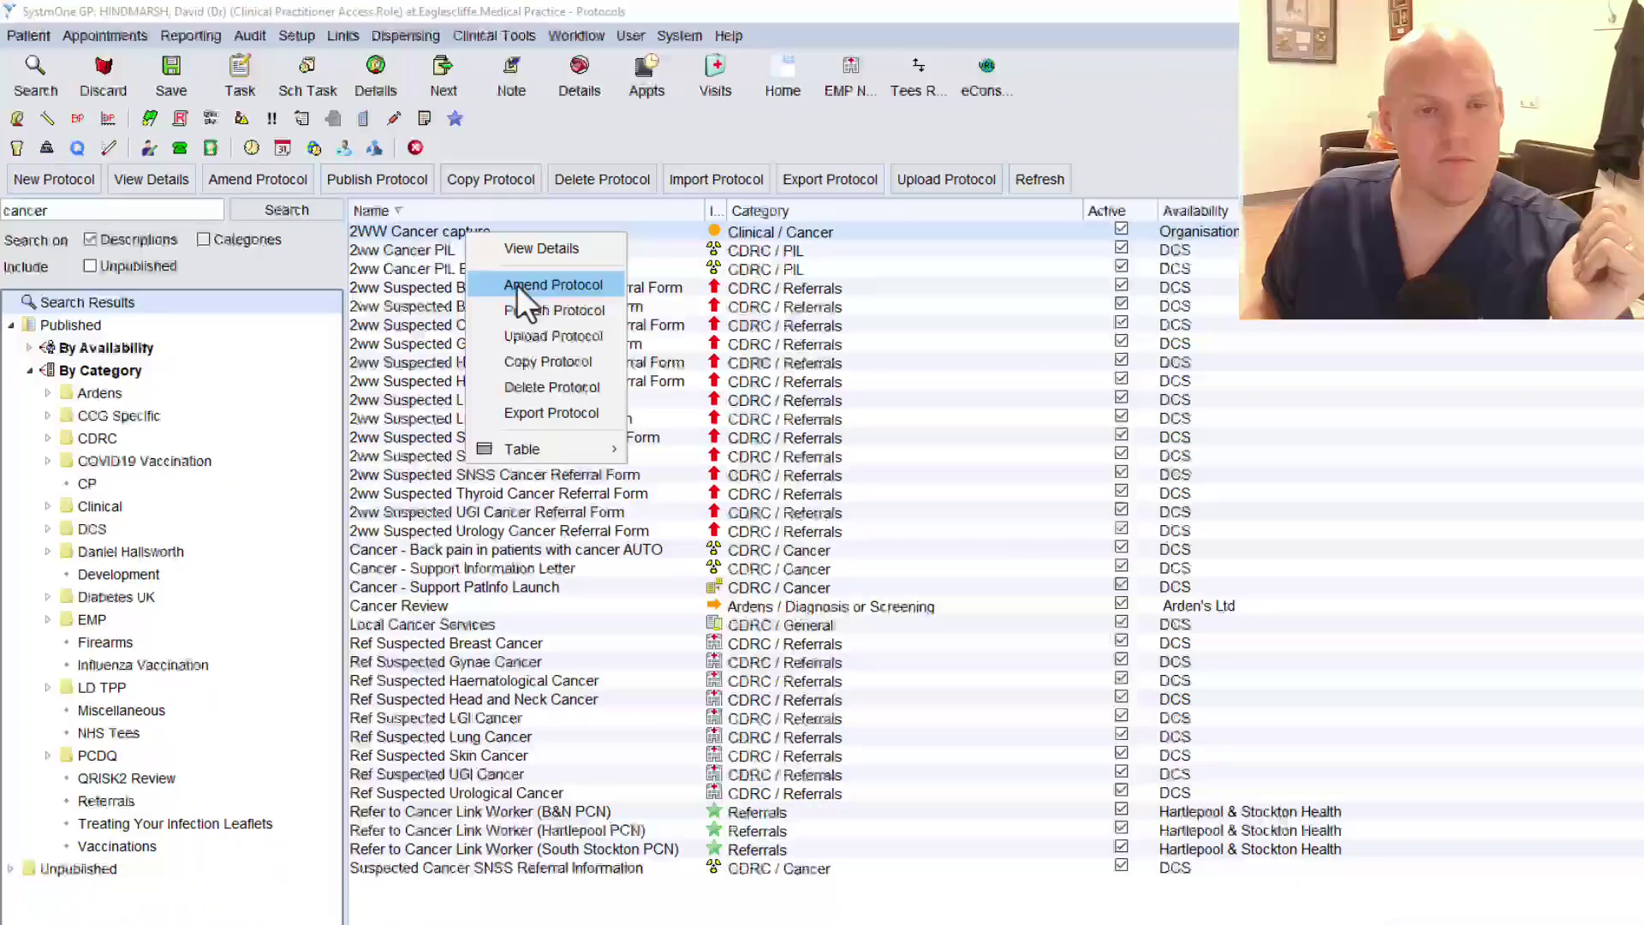
- Open 2WW Cancer capture for amending, keeping category Clinical and sub-category Cancer
left_click(641, 353)
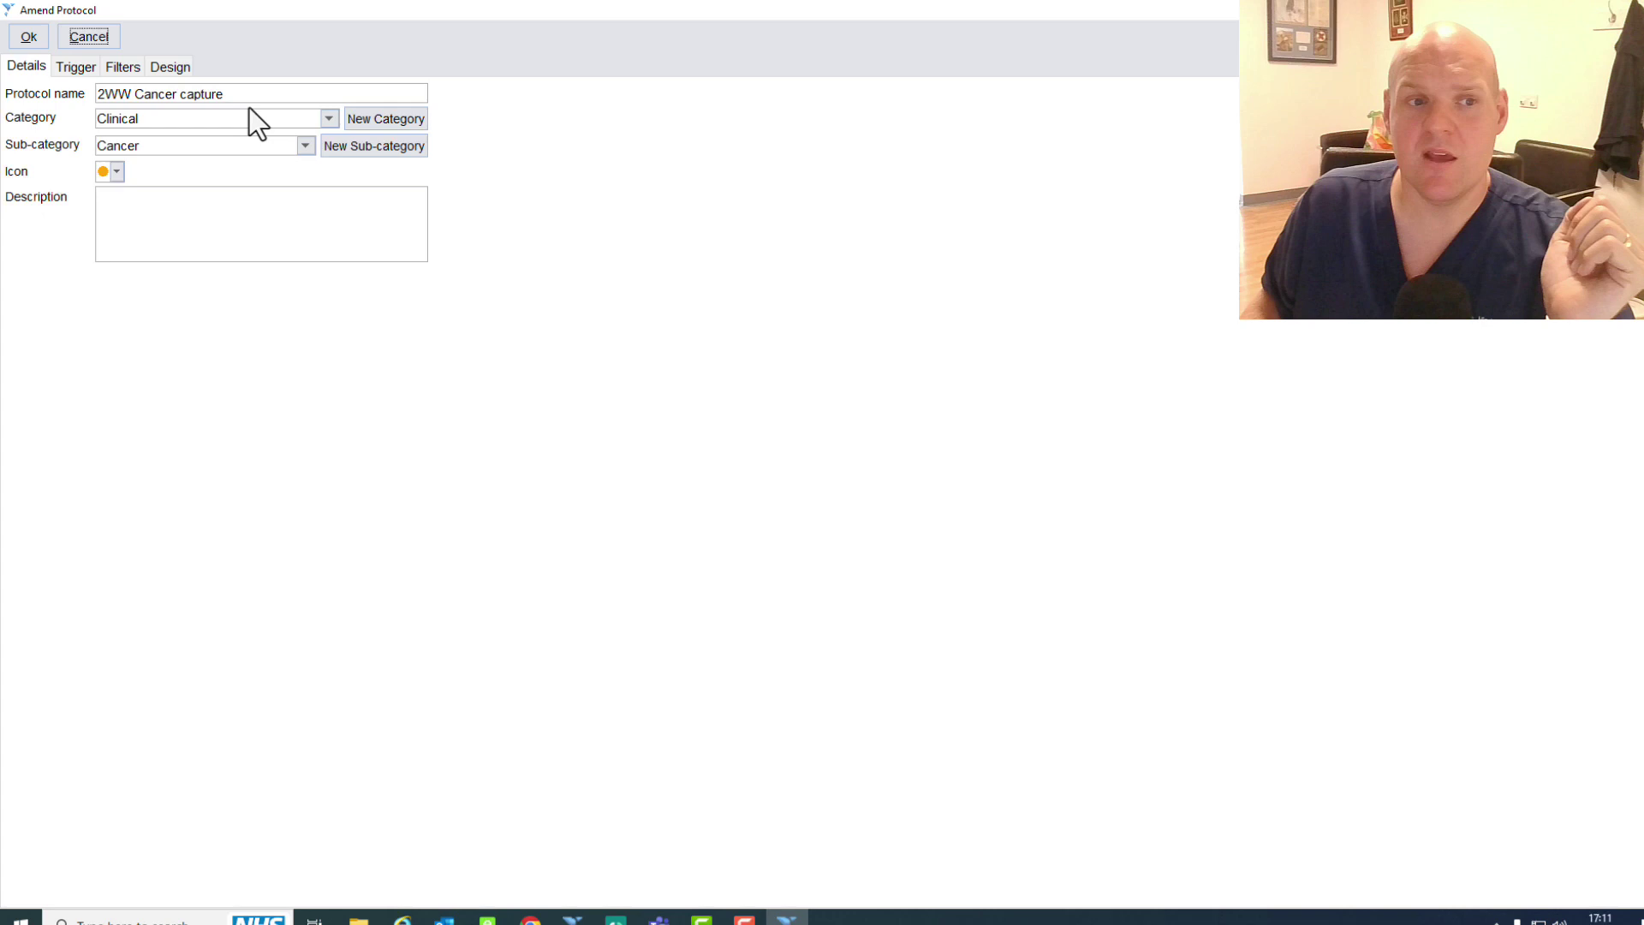
left_click(159, 115)
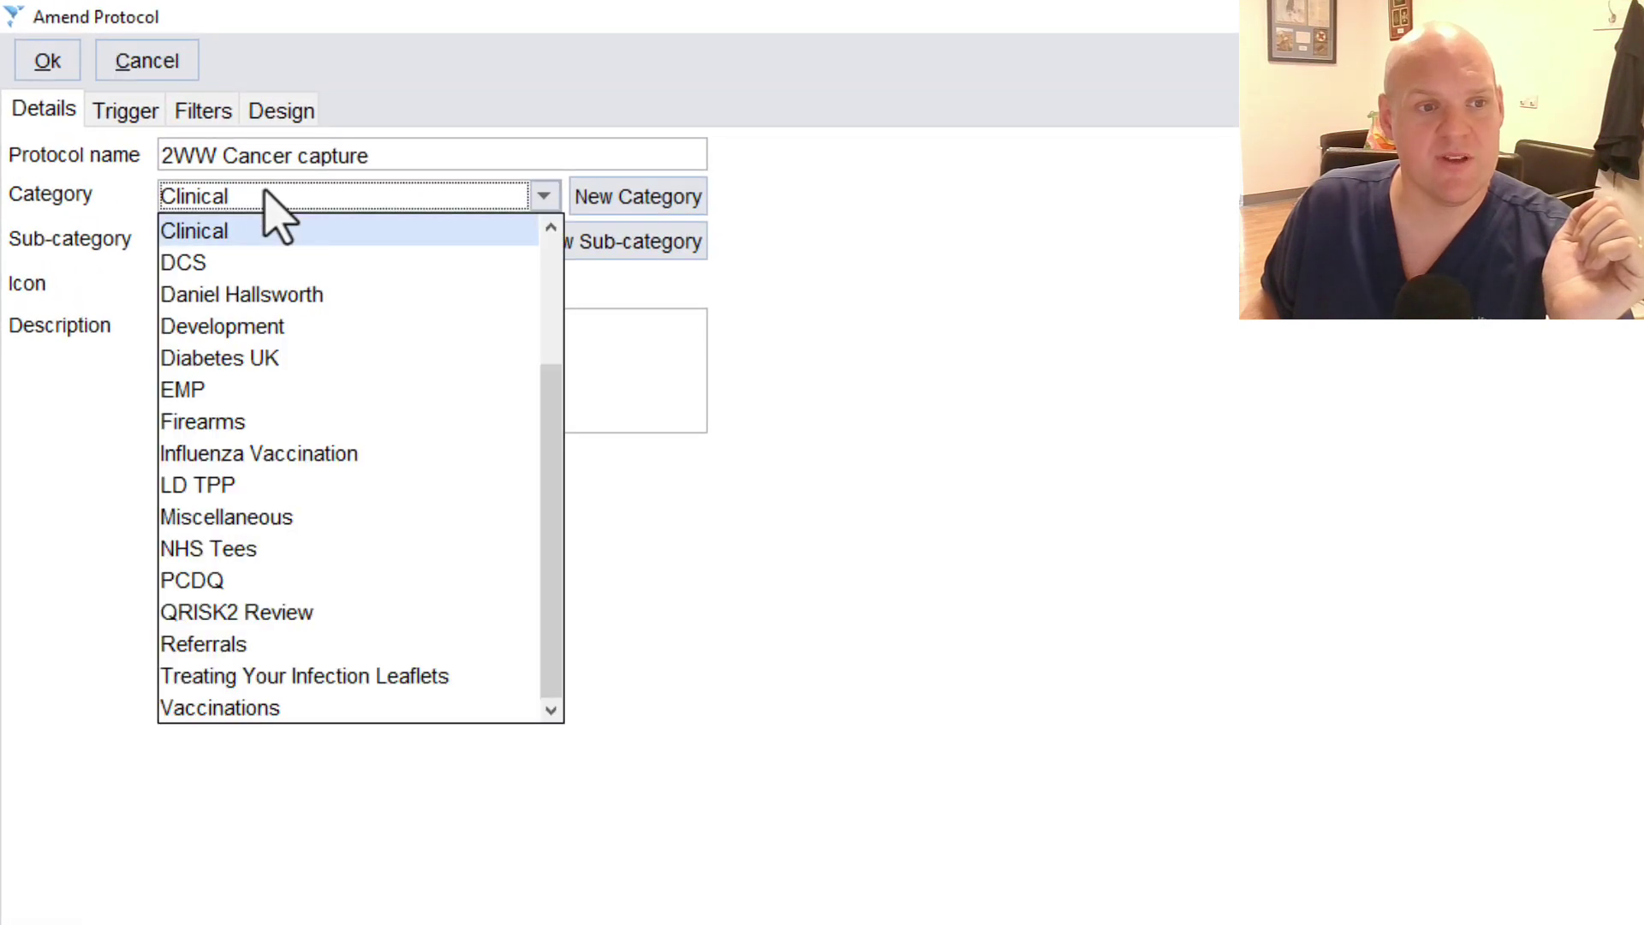
left_click(264, 193)
left_click(270, 244)
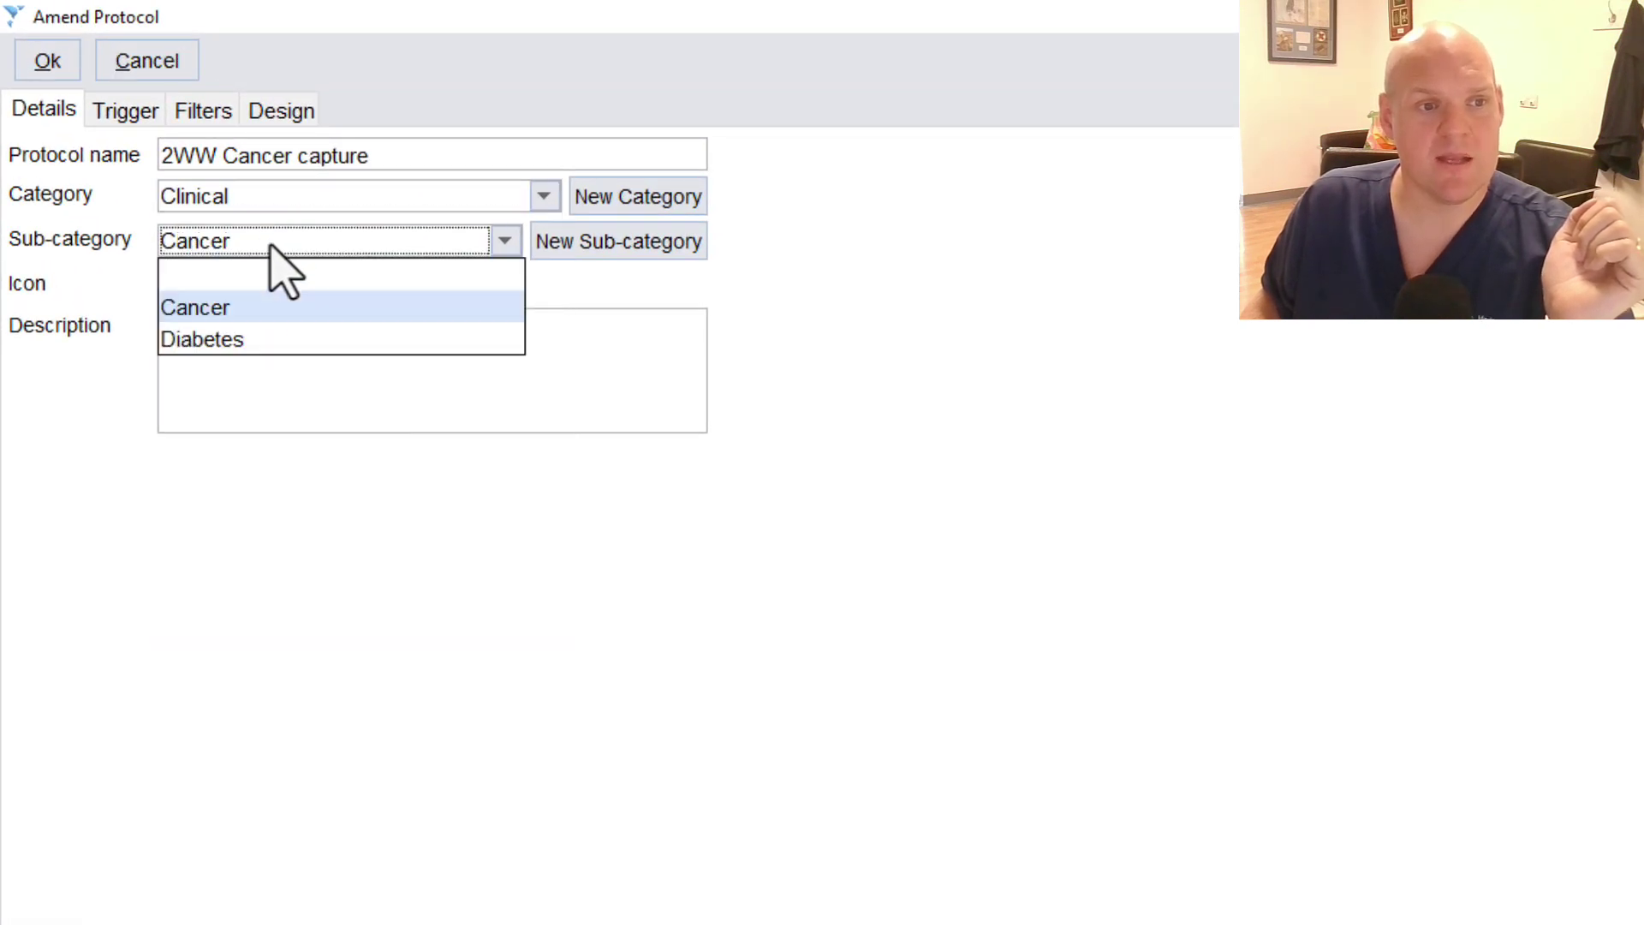
left_click(272, 246)
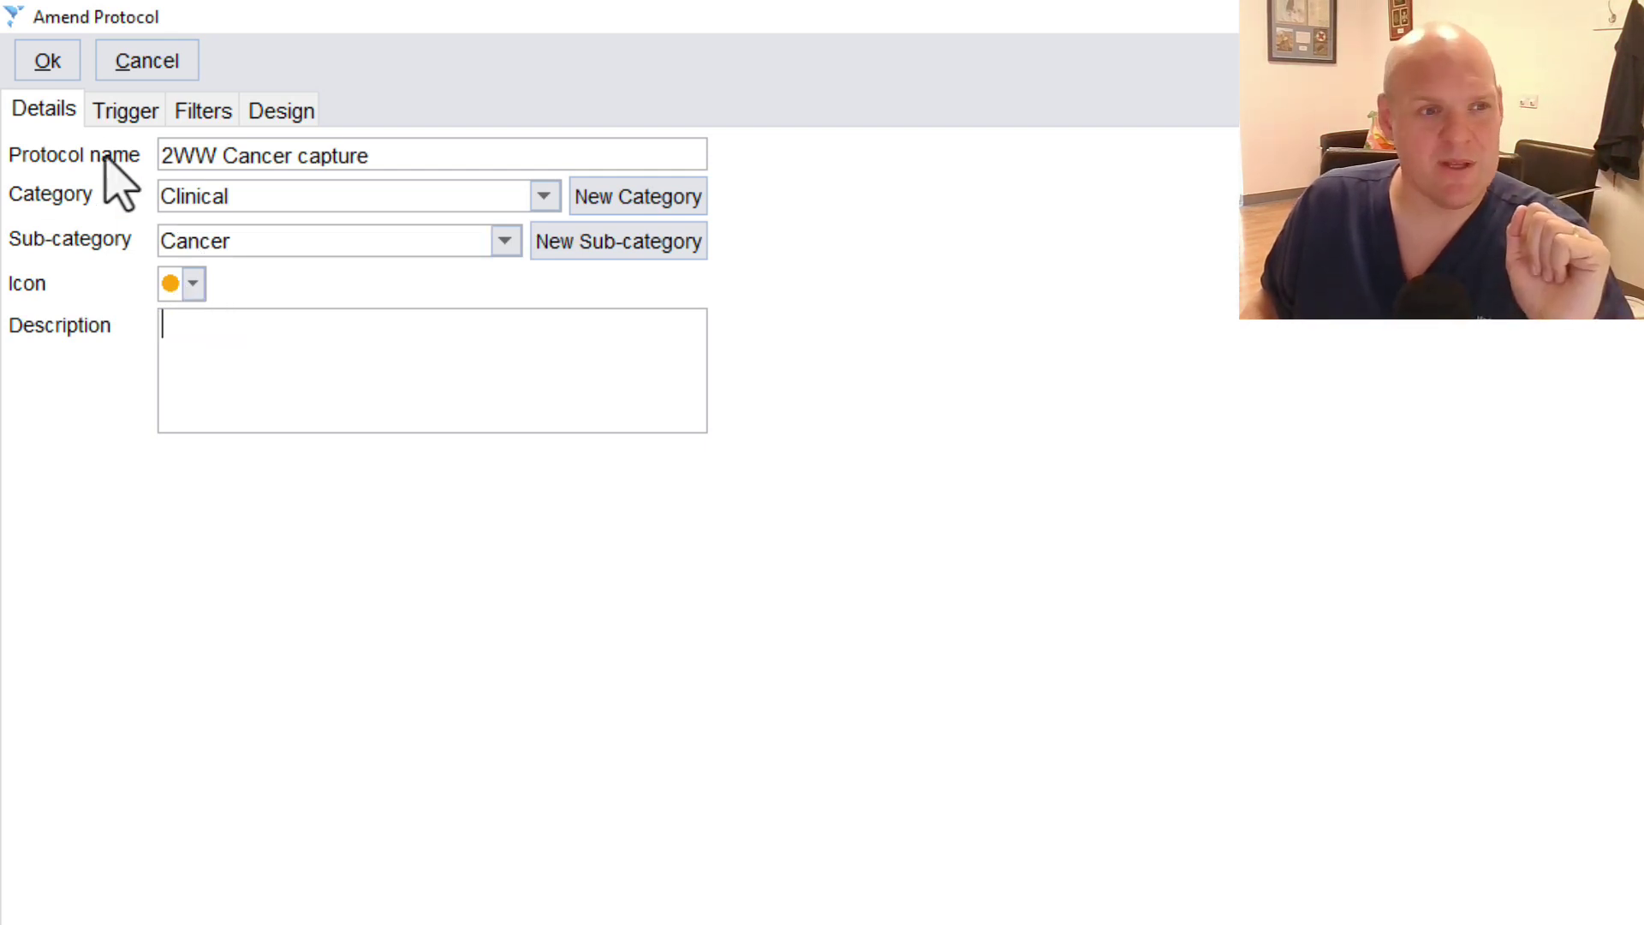
- Confirm the protocol triggers on 'Read code added' for the Fast track cancer referral code
left_click(121, 114)
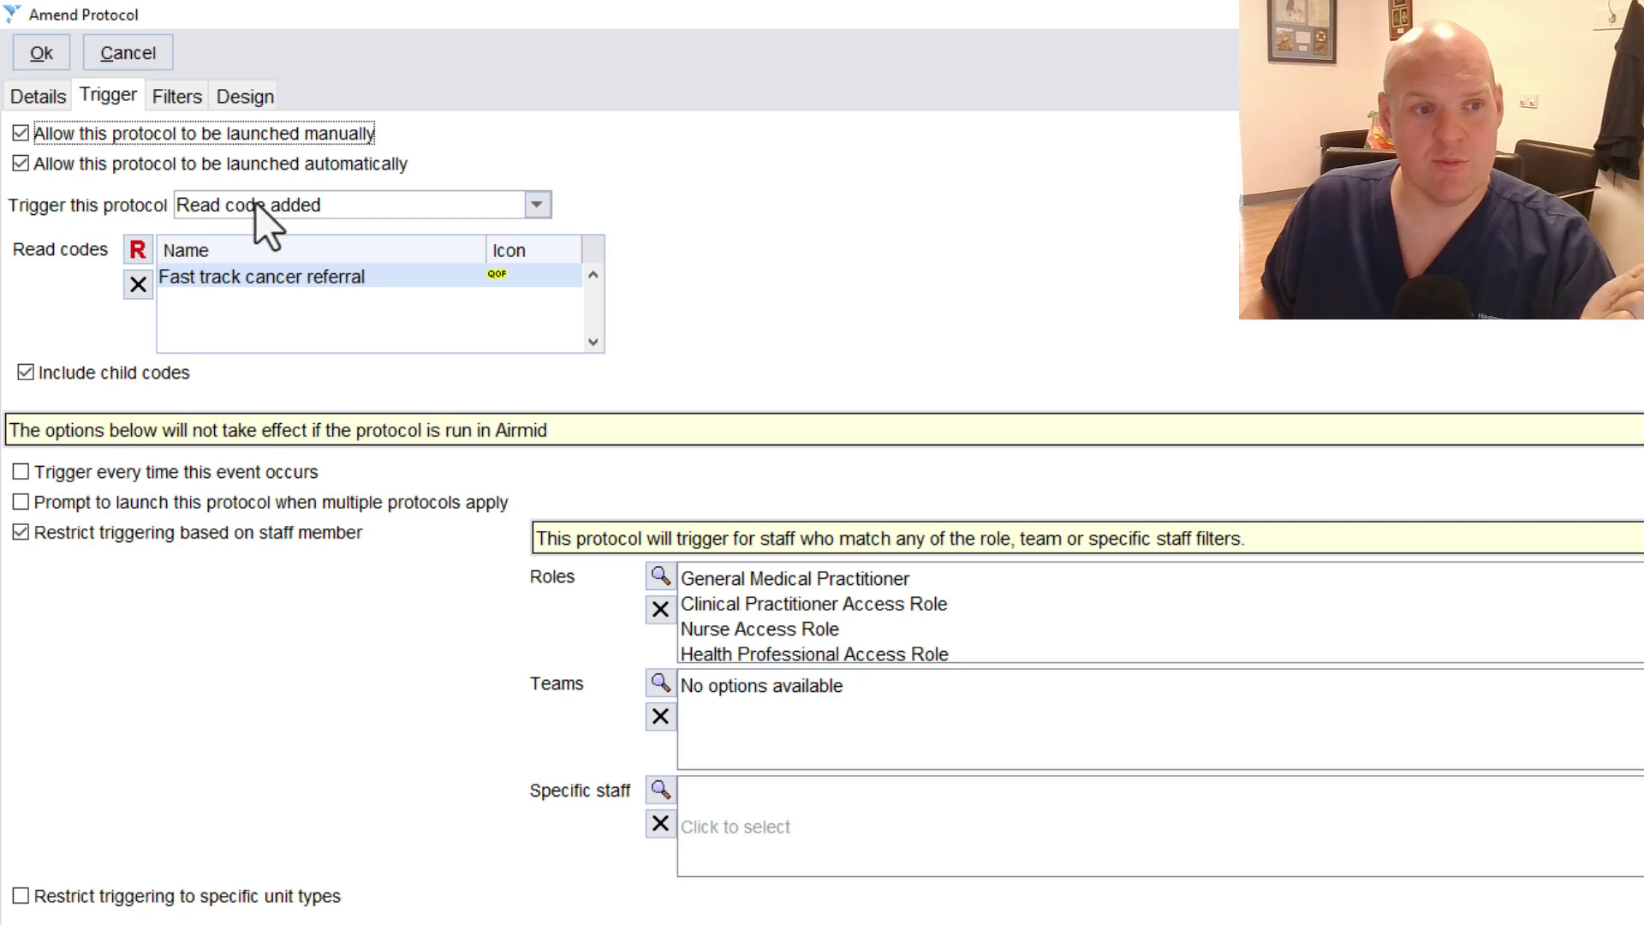
left_click(255, 202)
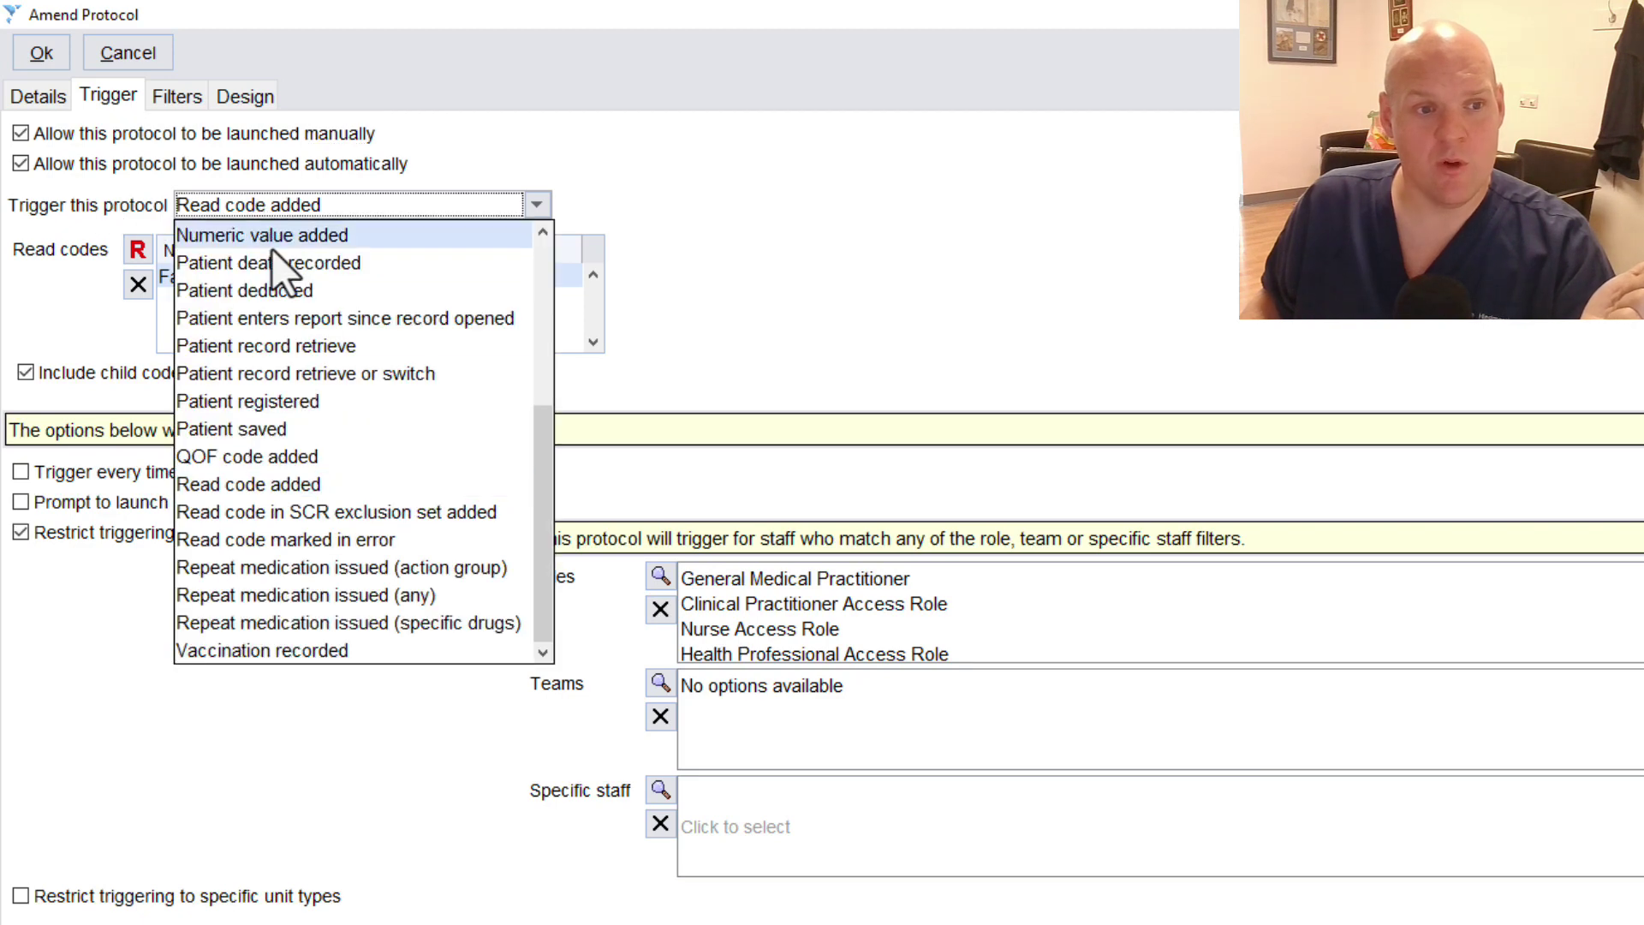
left_click(296, 484)
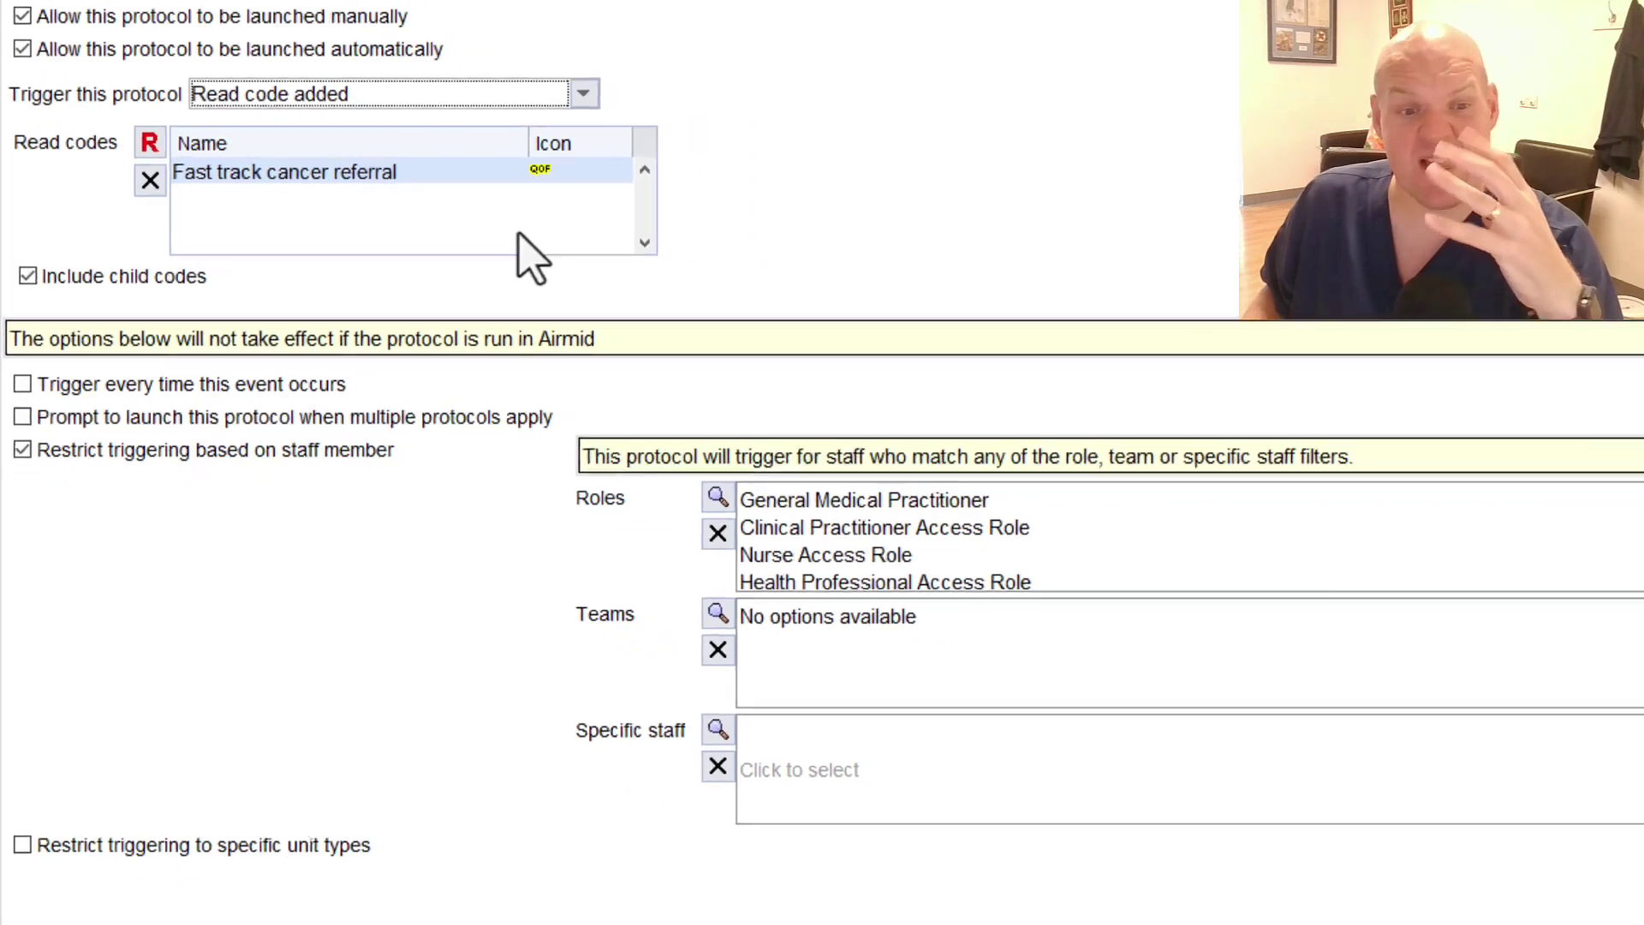
- Review the patient filters, then check the first question's settings in the flow designer
left_click(130, 65)
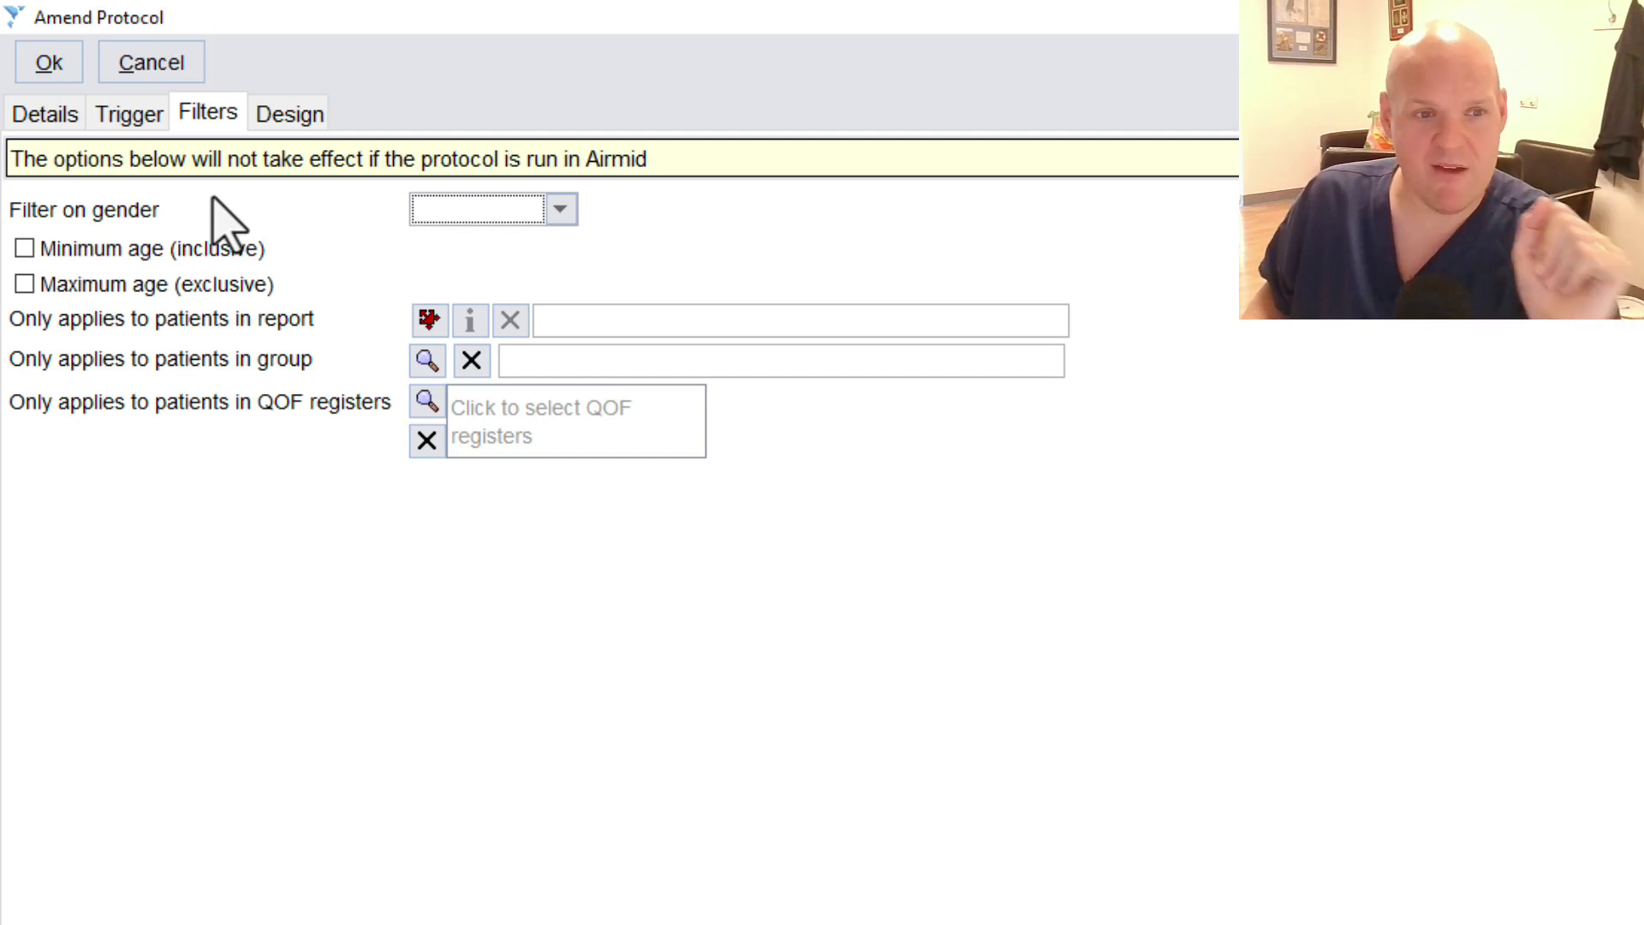
left_click(287, 110)
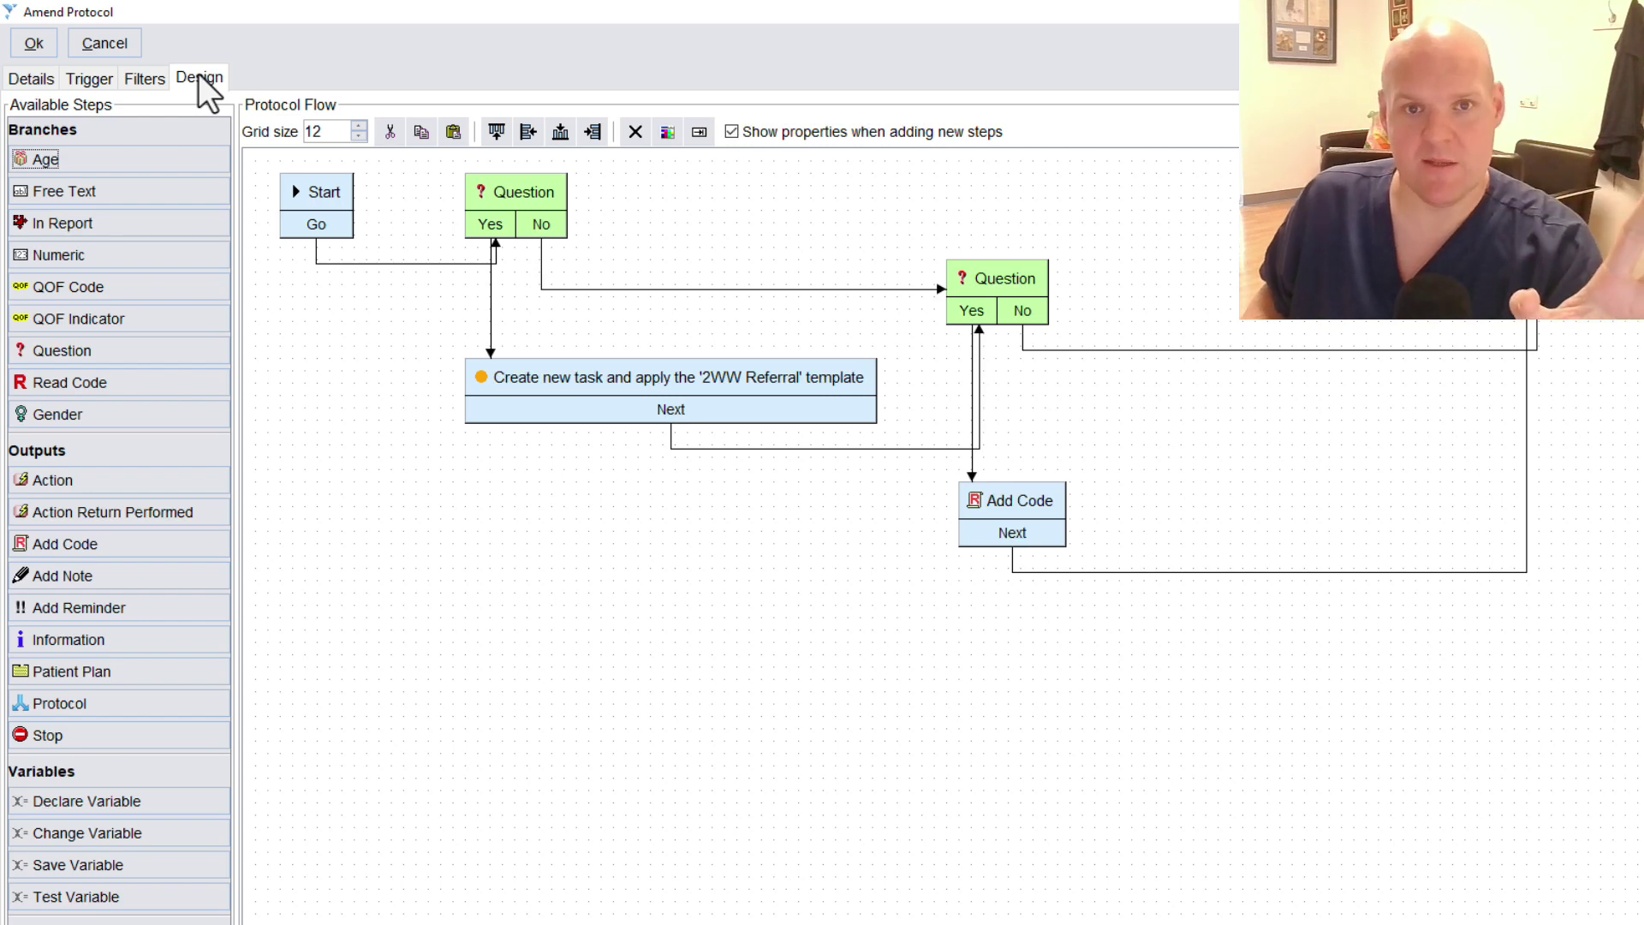
left_click(307, 205)
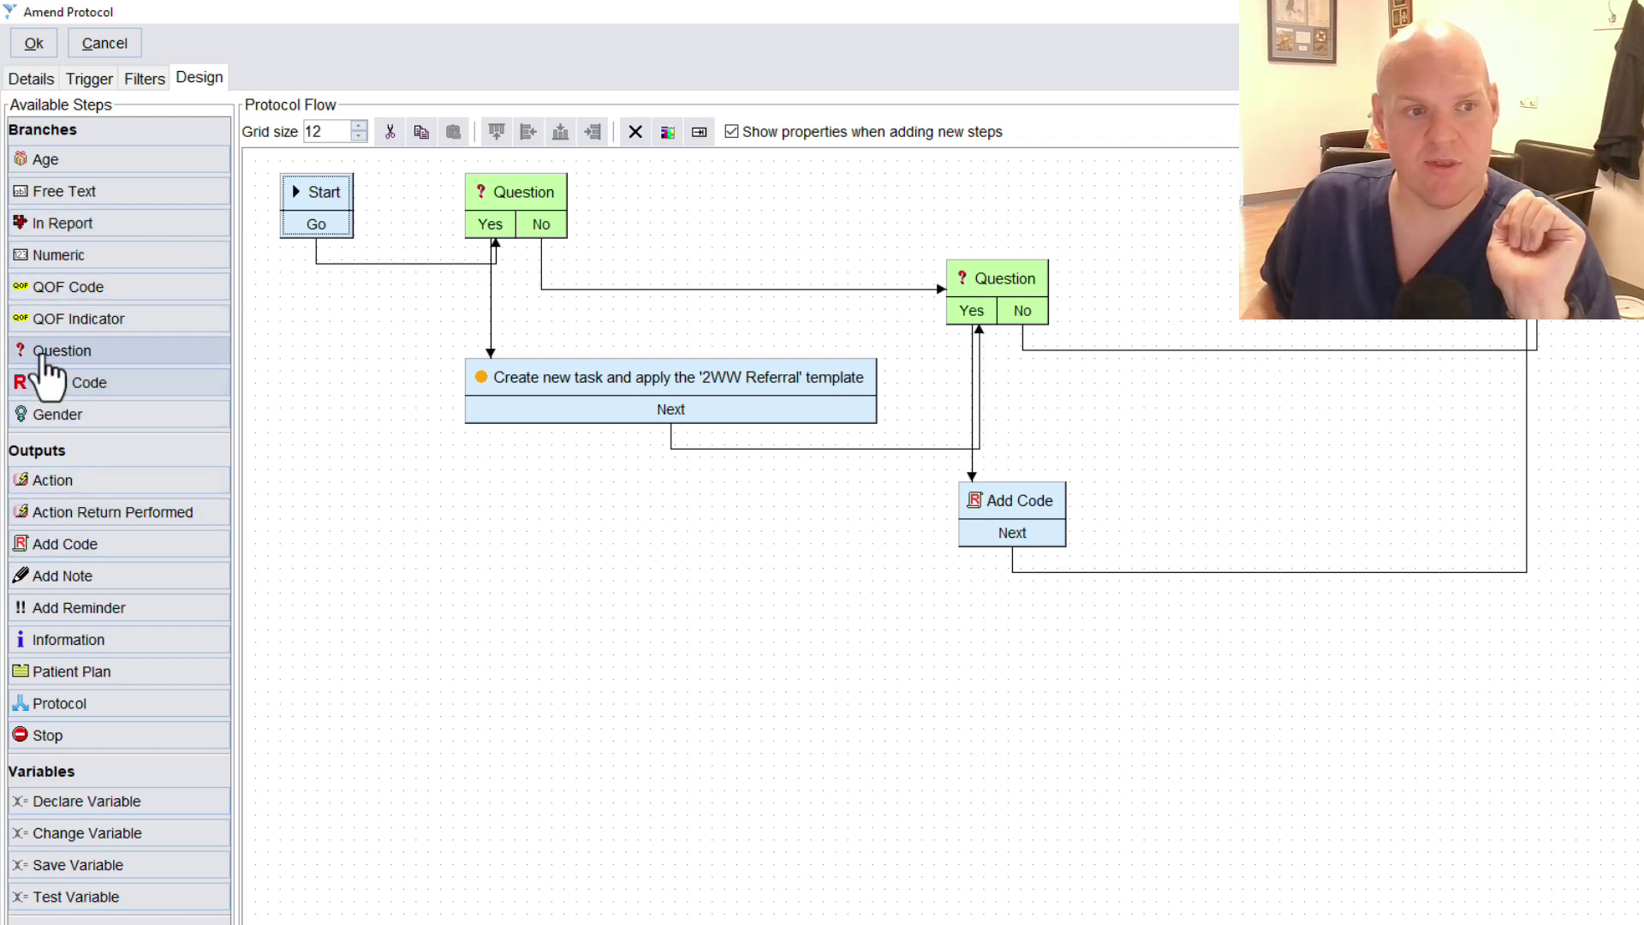
double_click(516, 193)
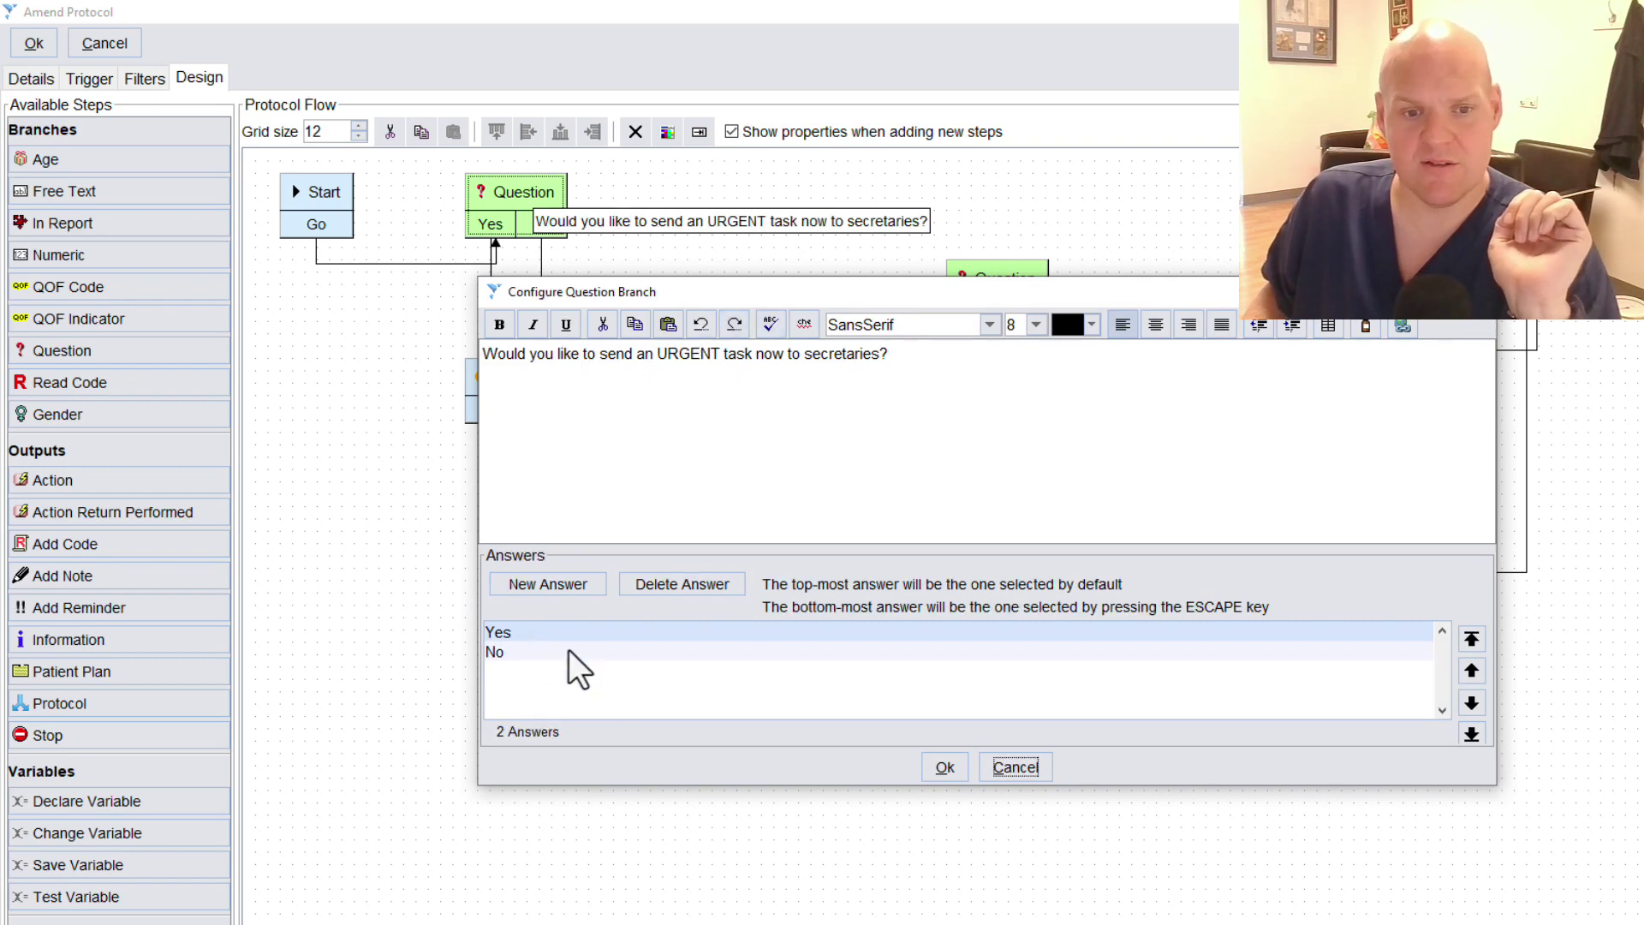
left_click(945, 767)
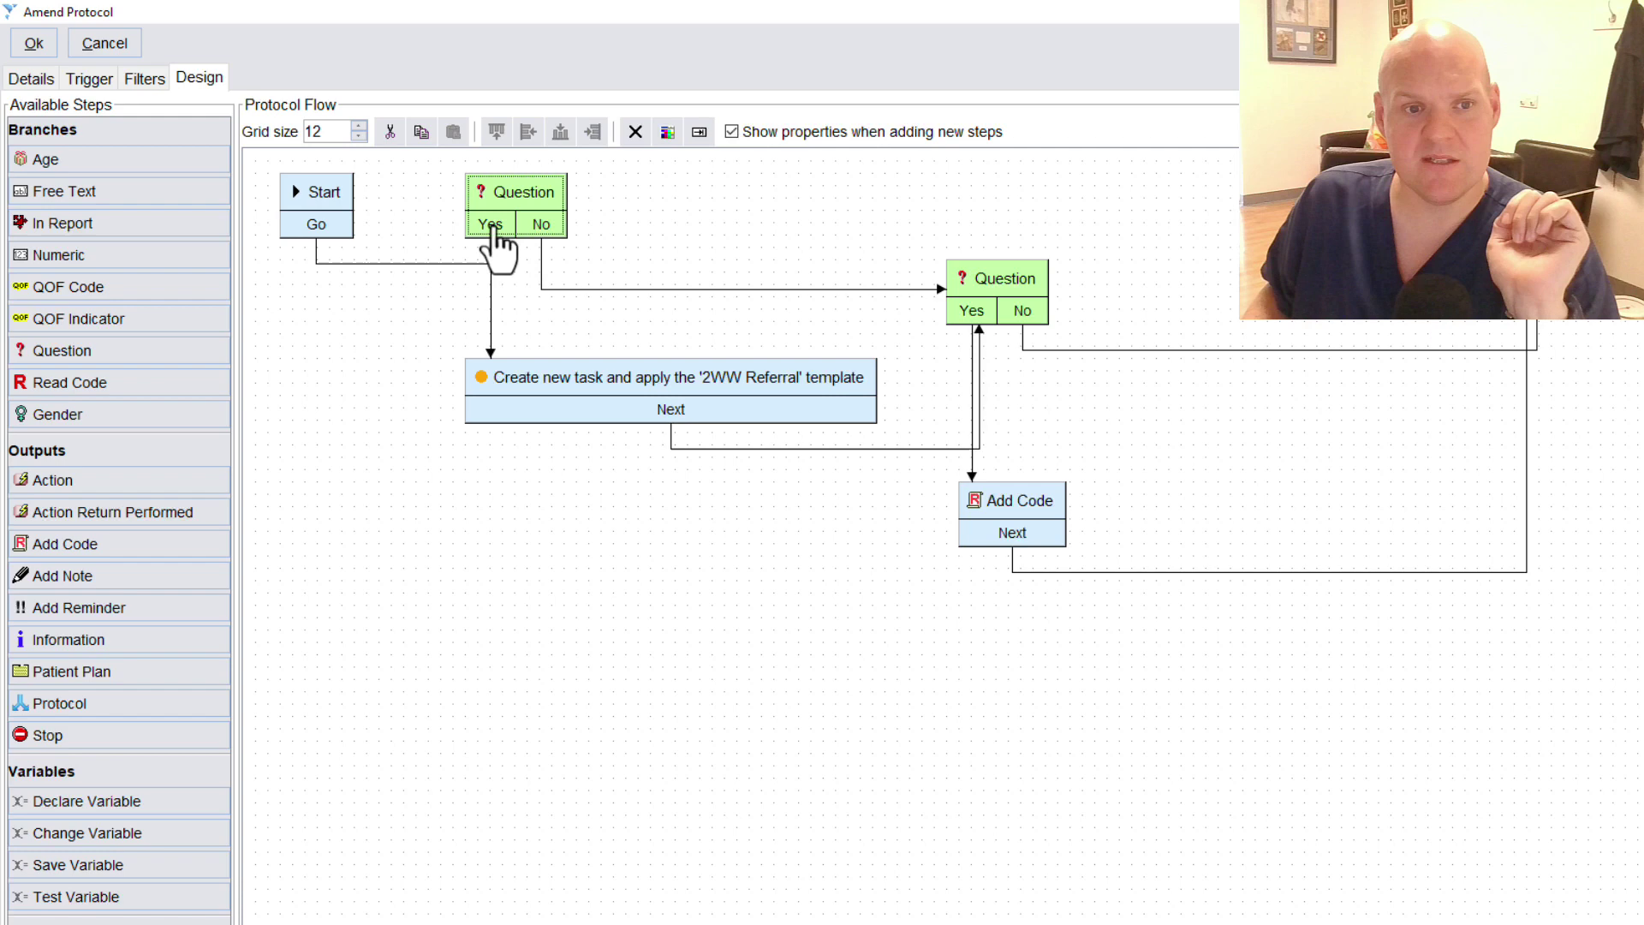
- Link the question's Yes answer to the 2WW Referral task and add a new action step
left_click_drag(492, 227, 497, 377)
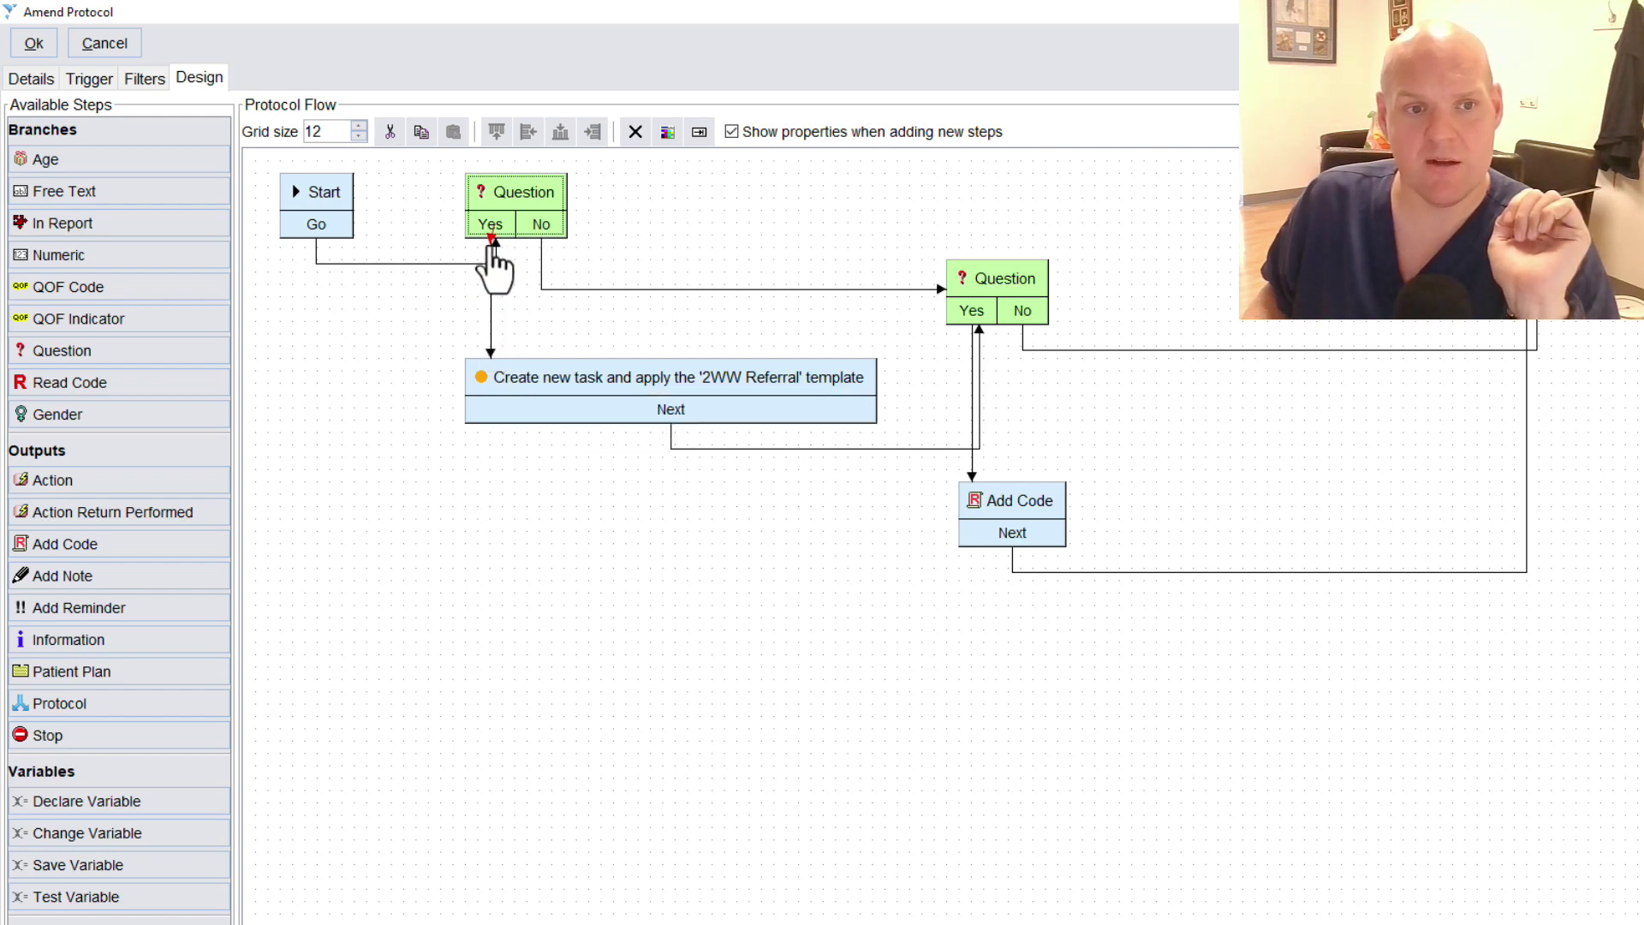
left_click(495, 261)
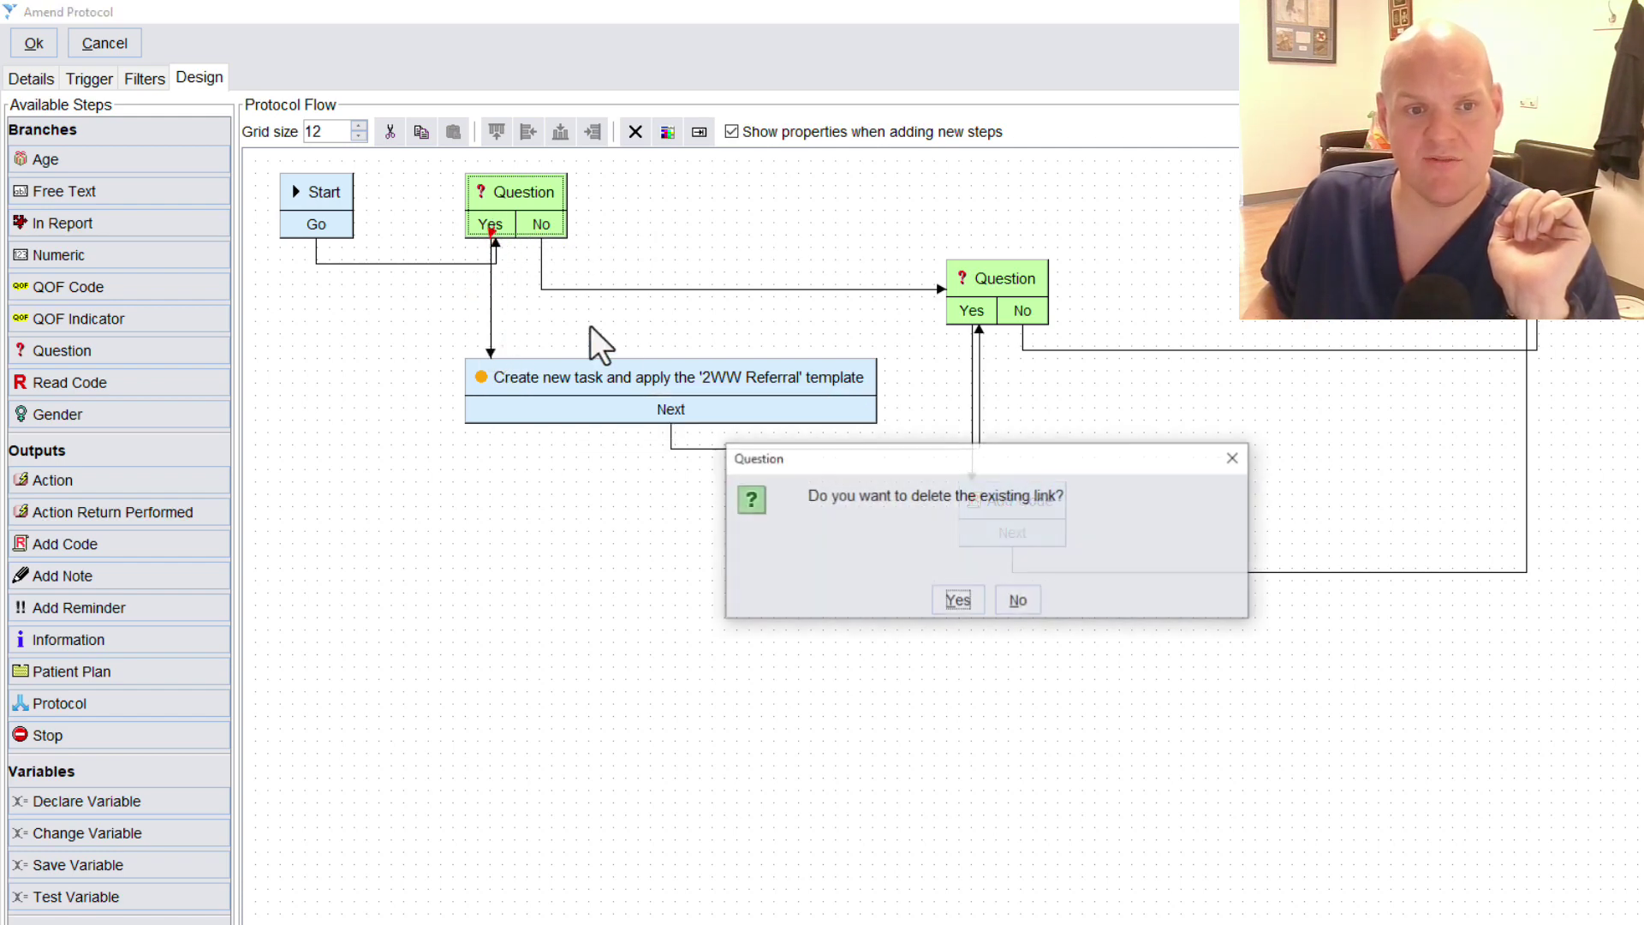
left_click(1019, 602)
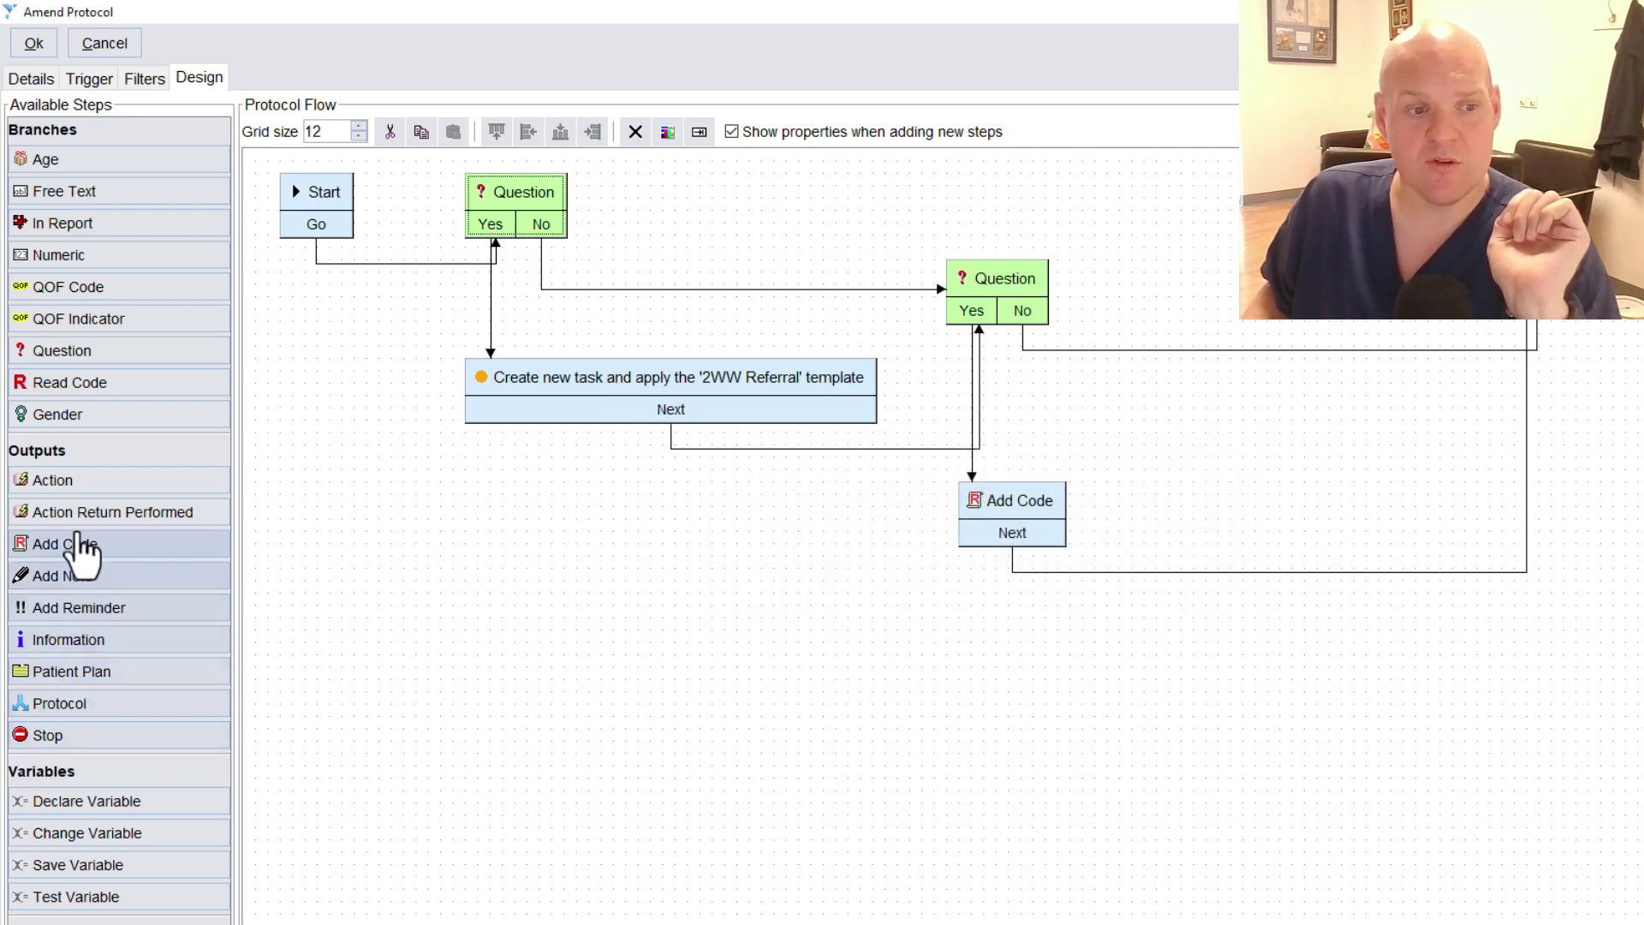
left_click_drag(77, 484, 764, 680)
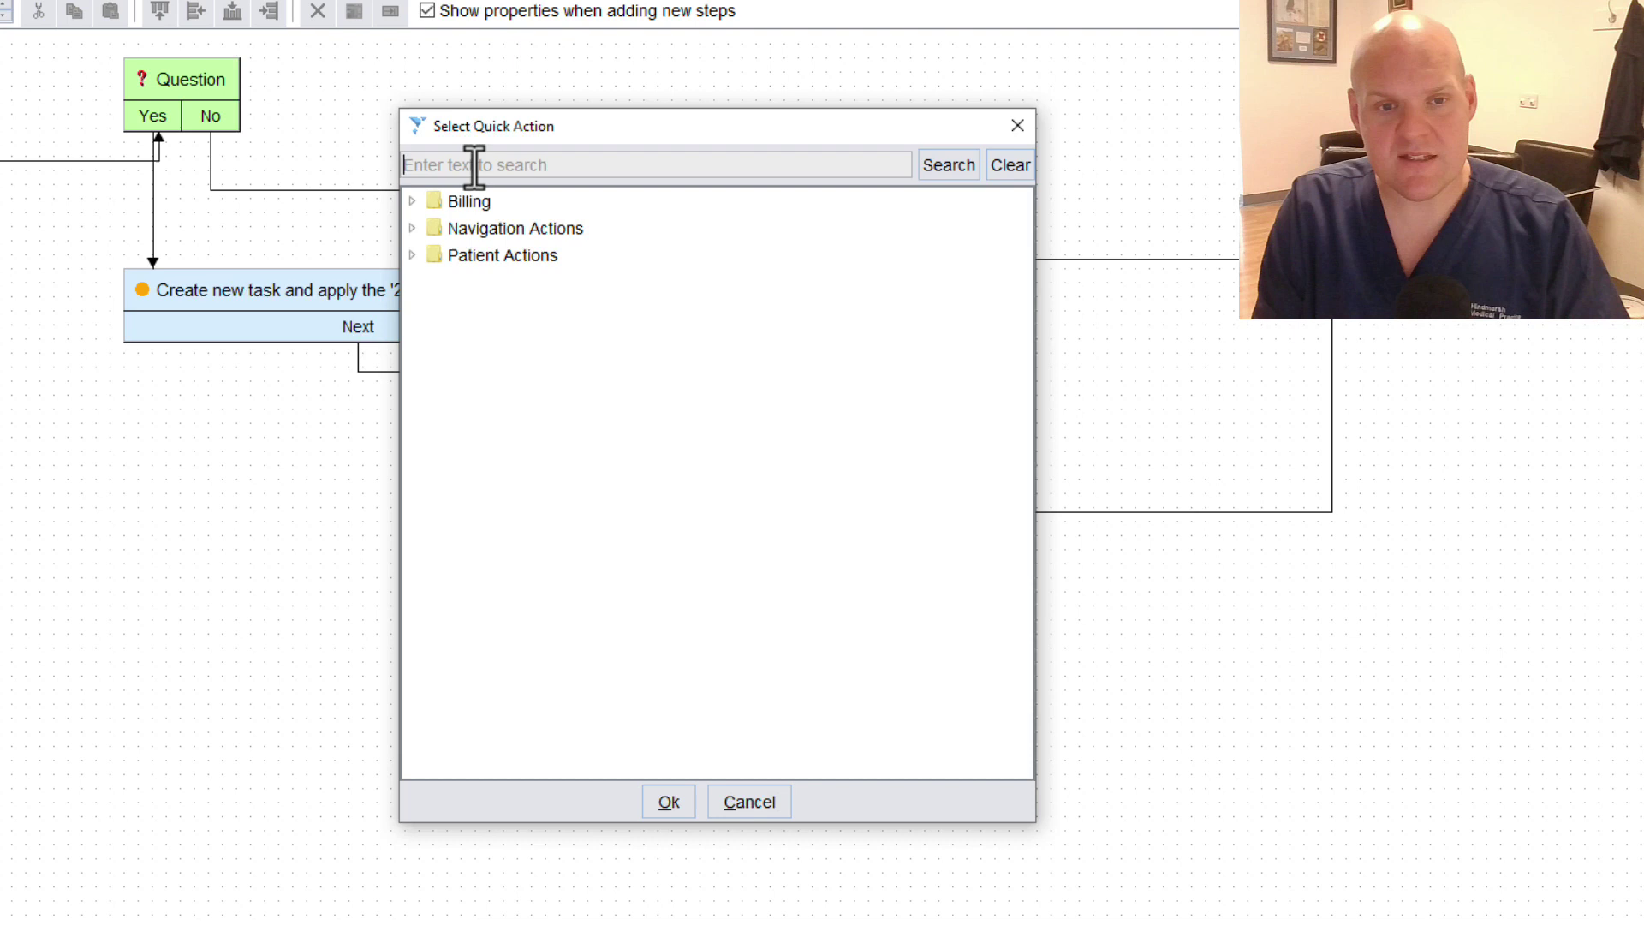
type("task tem")
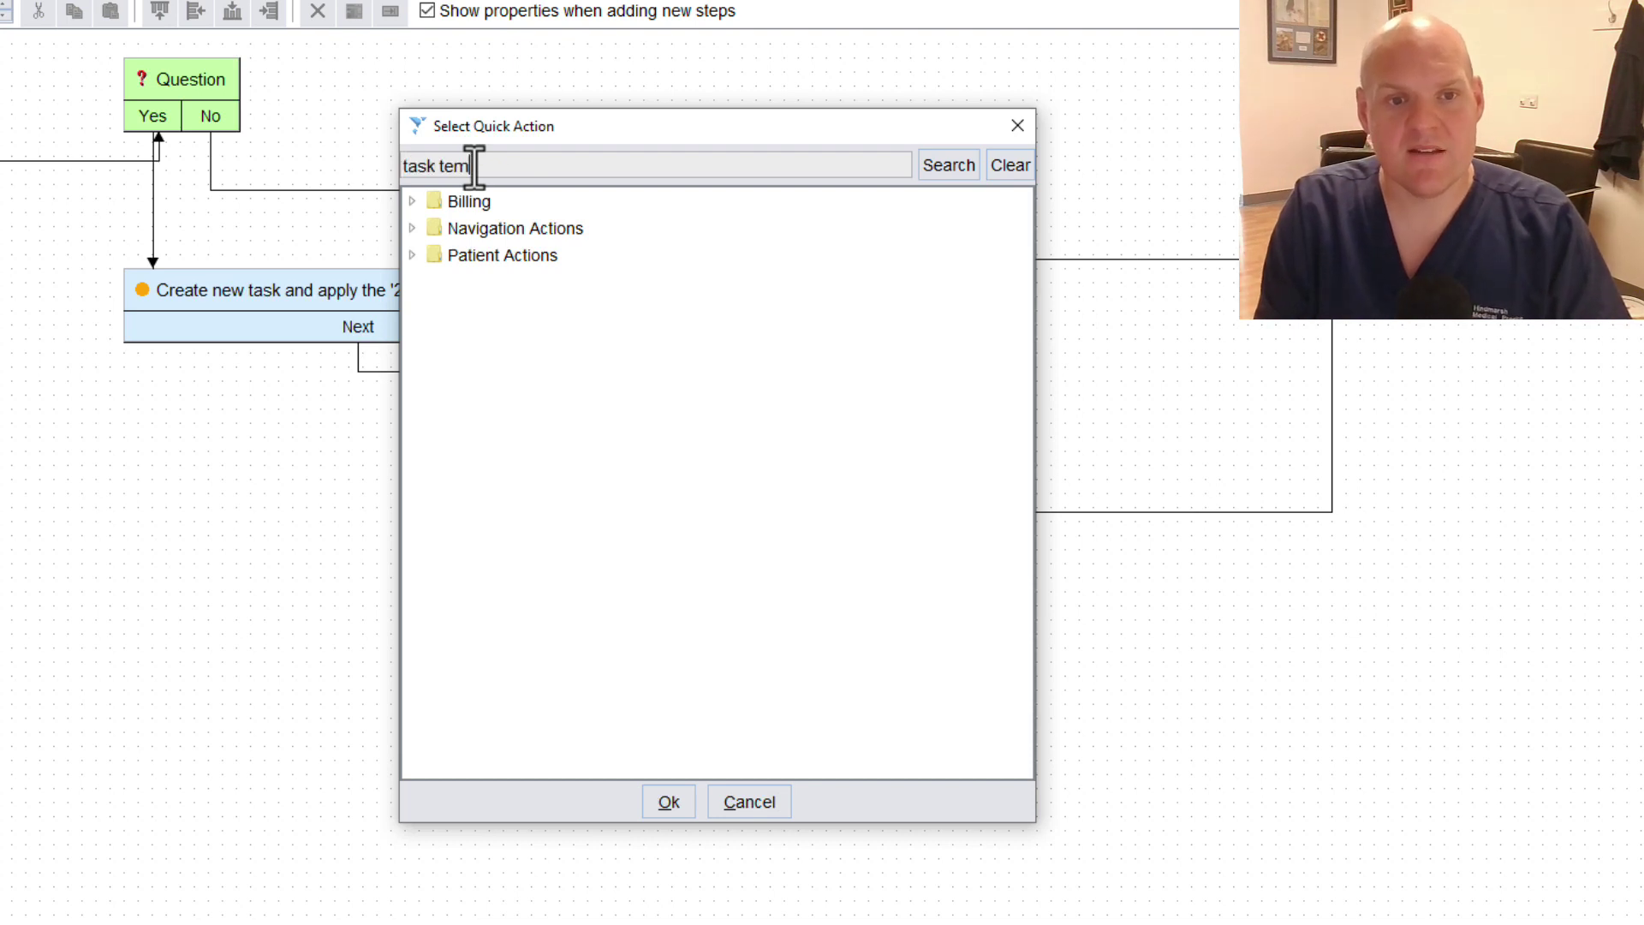
type("pla")
key("Down")
key("Down")
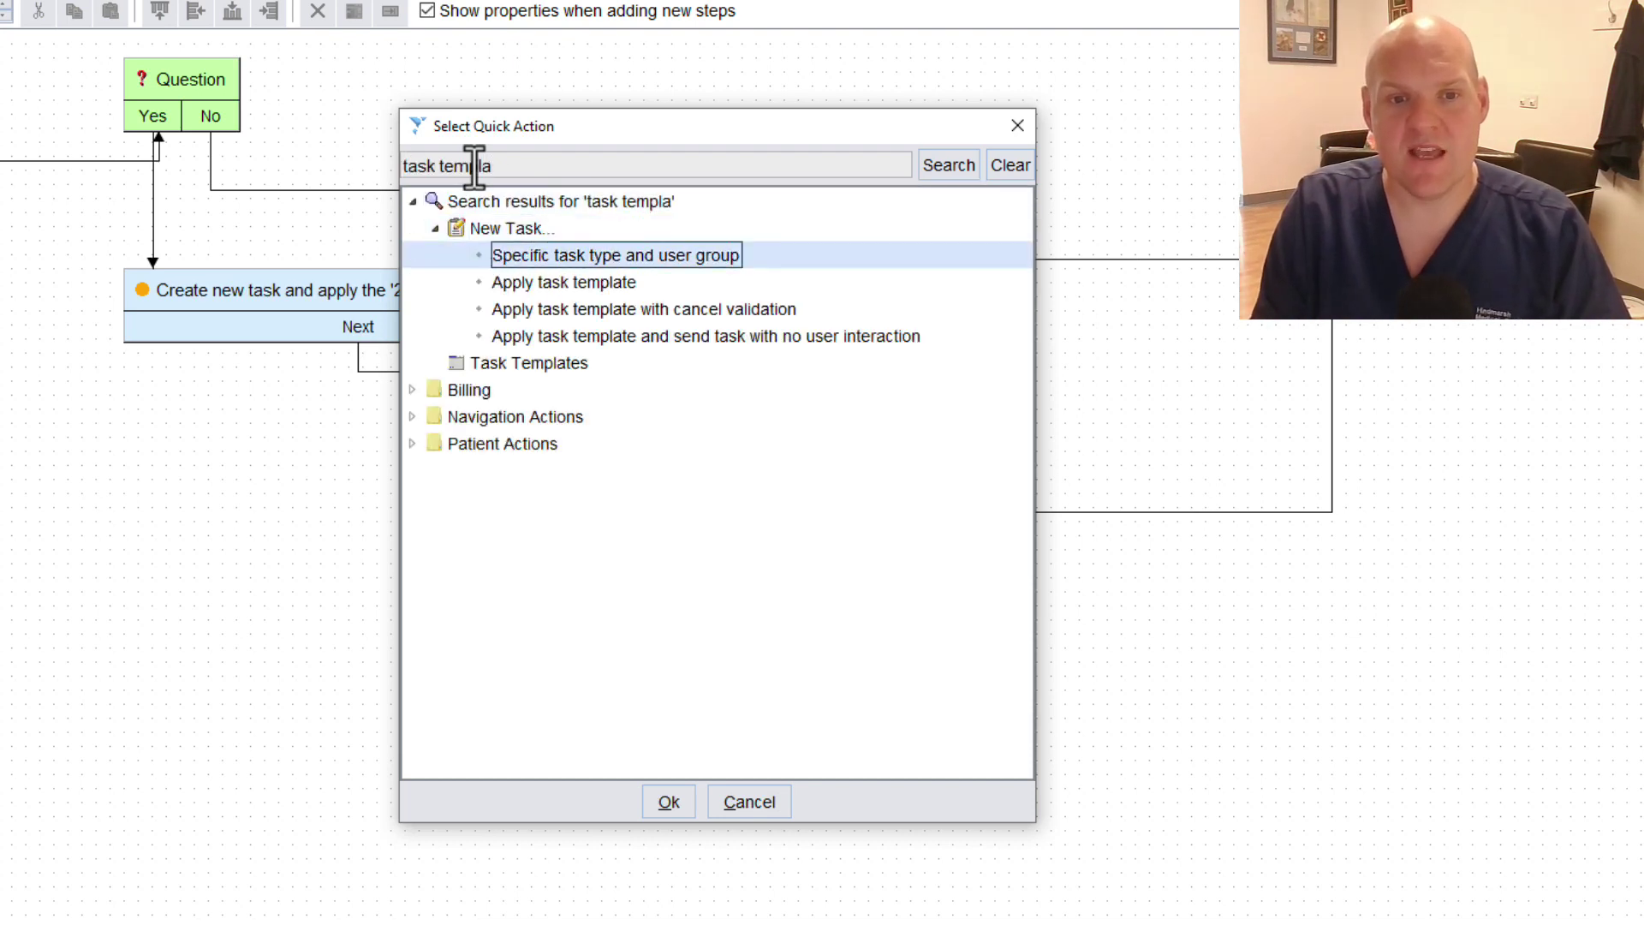
key("Up")
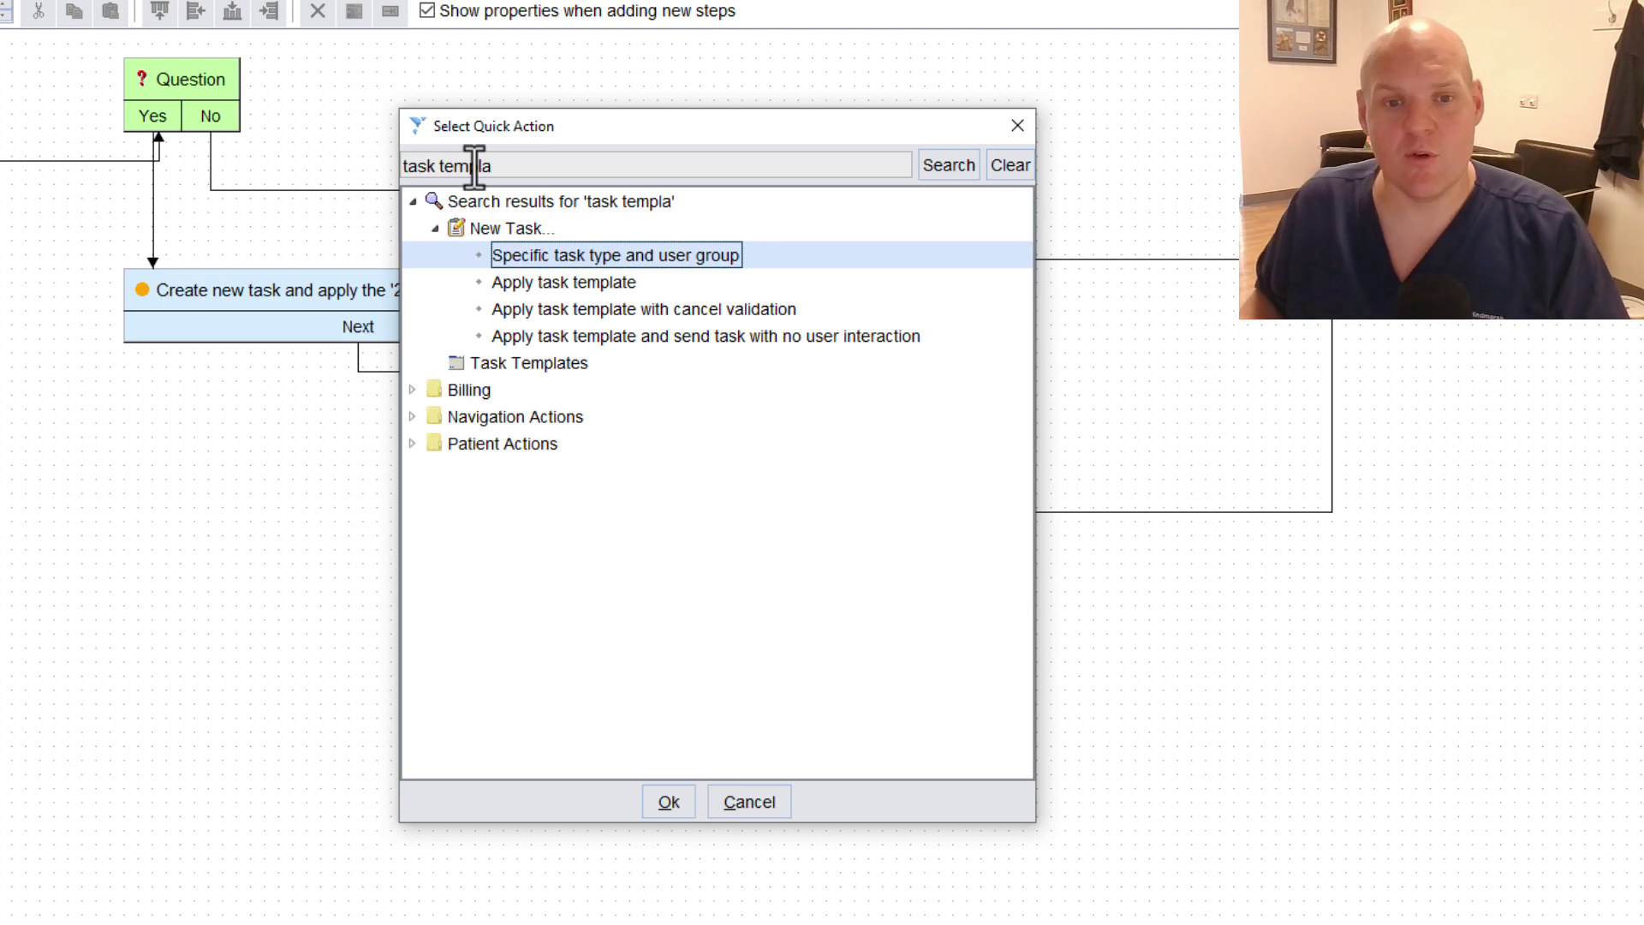
double_click(598, 283)
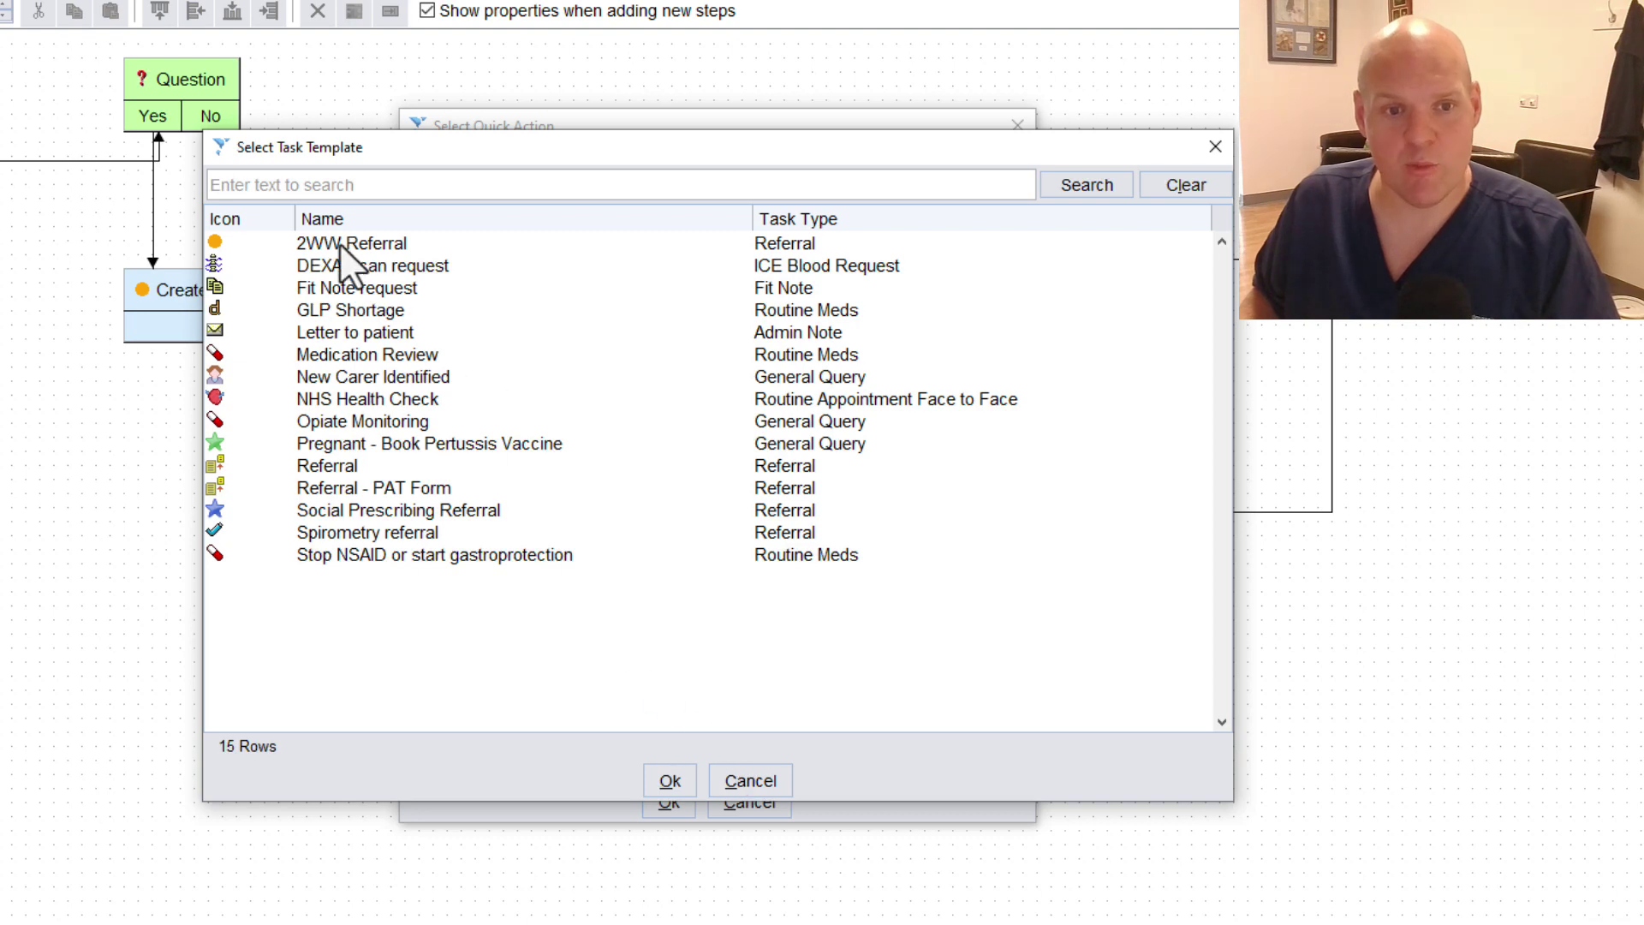
left_click(750, 781)
left_click(750, 805)
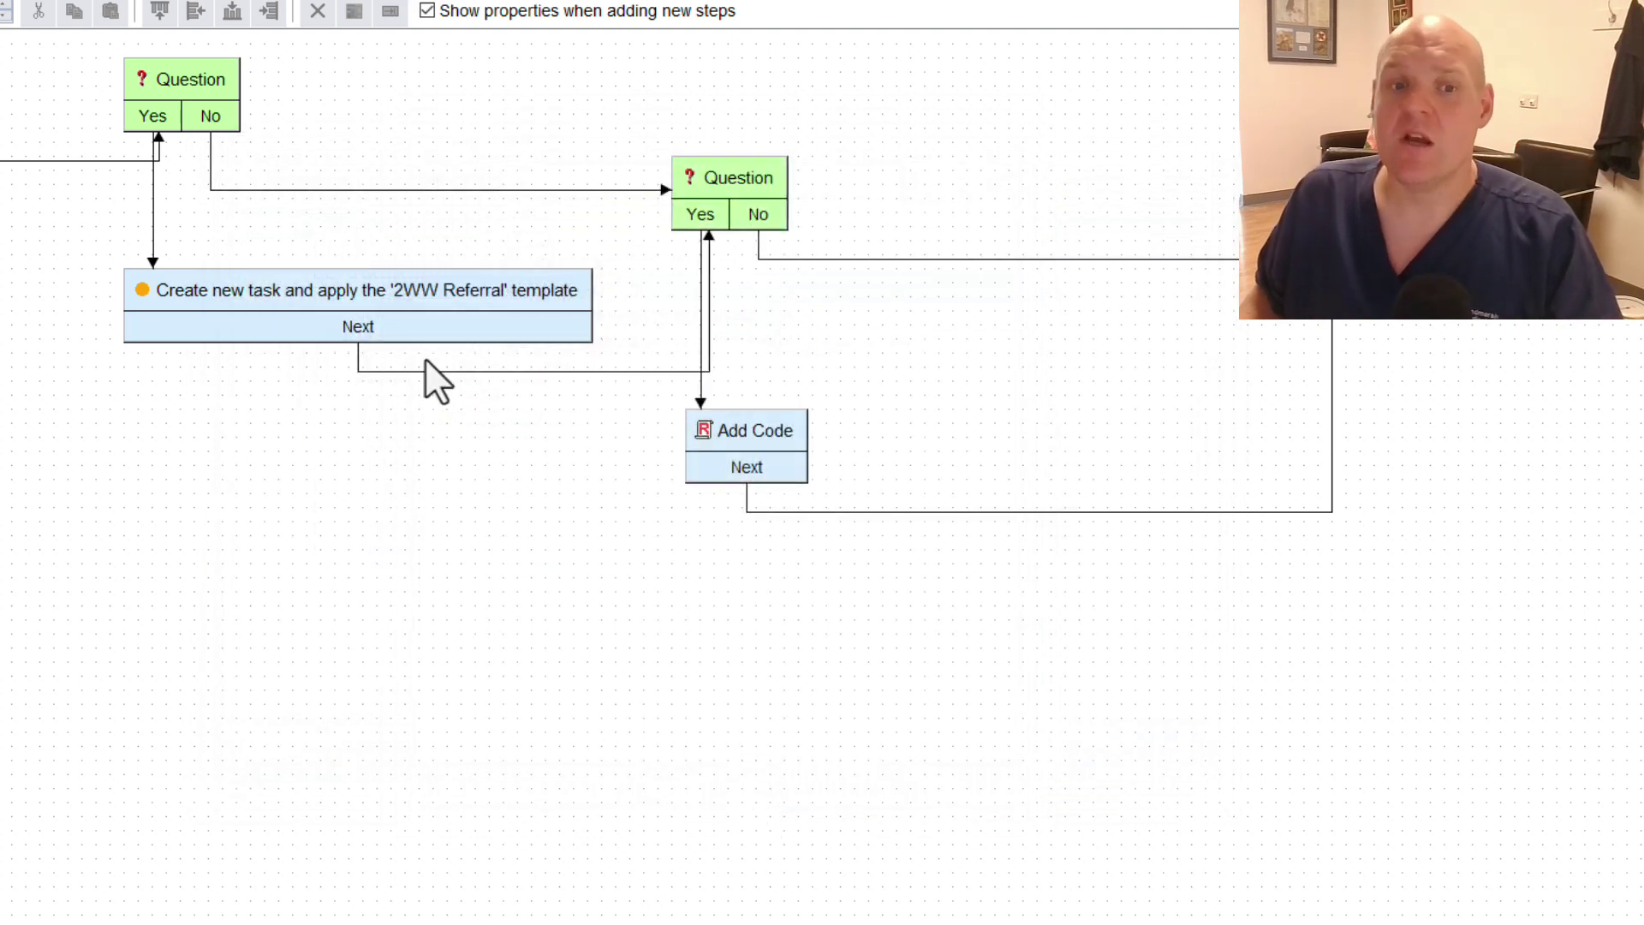
double_click(725, 183)
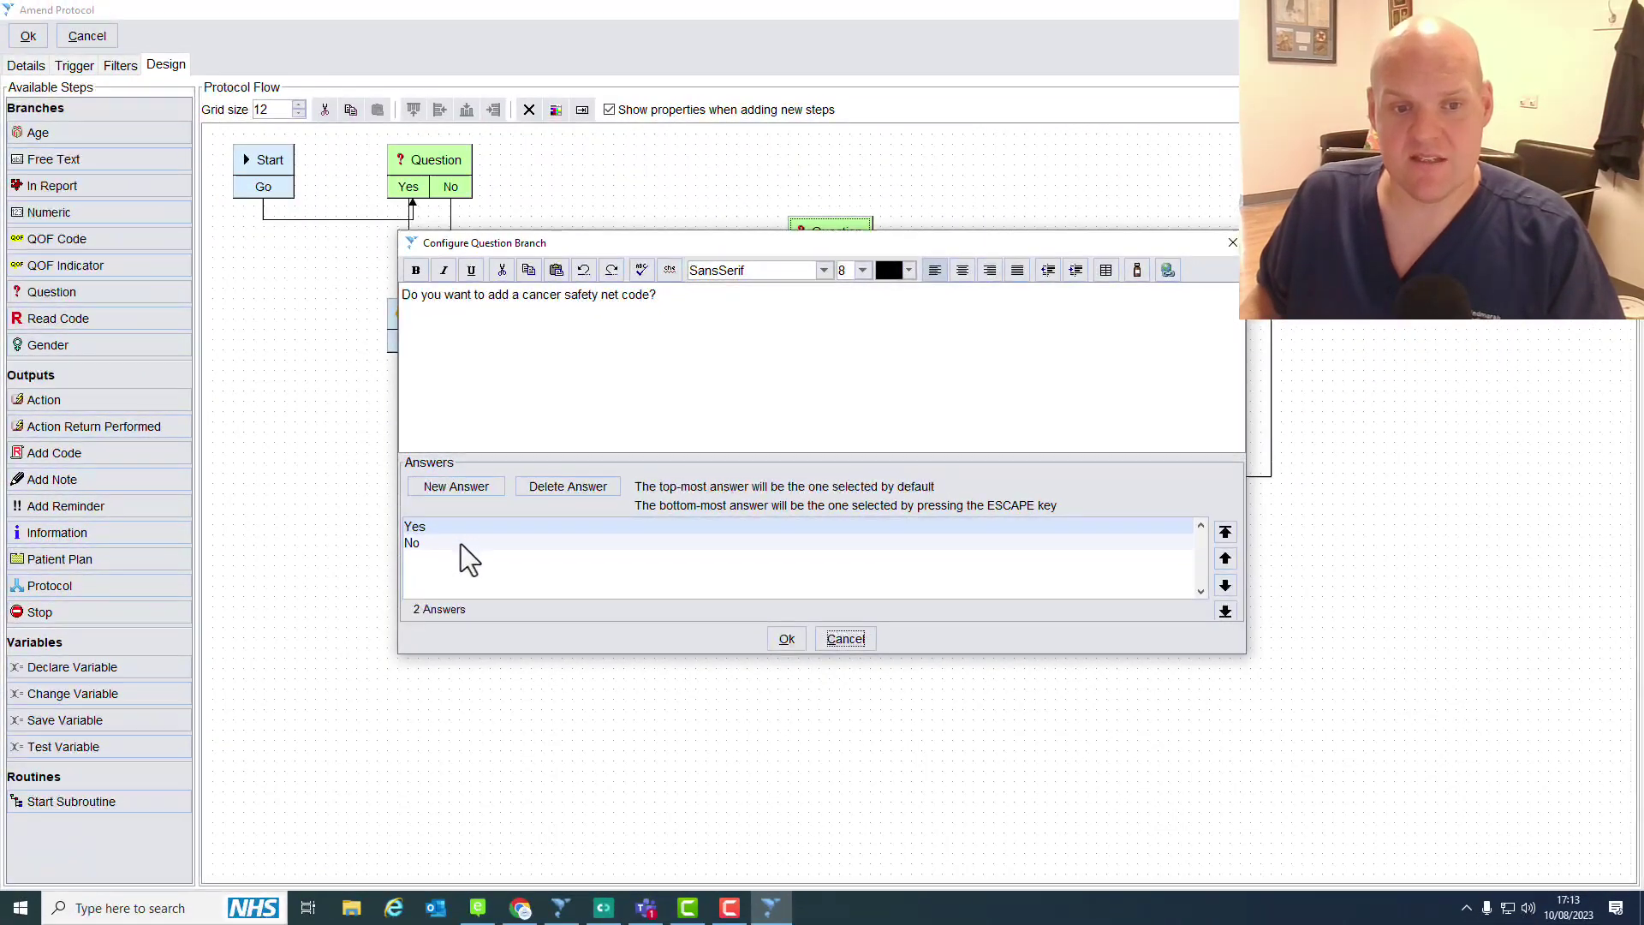
left_click(786, 639)
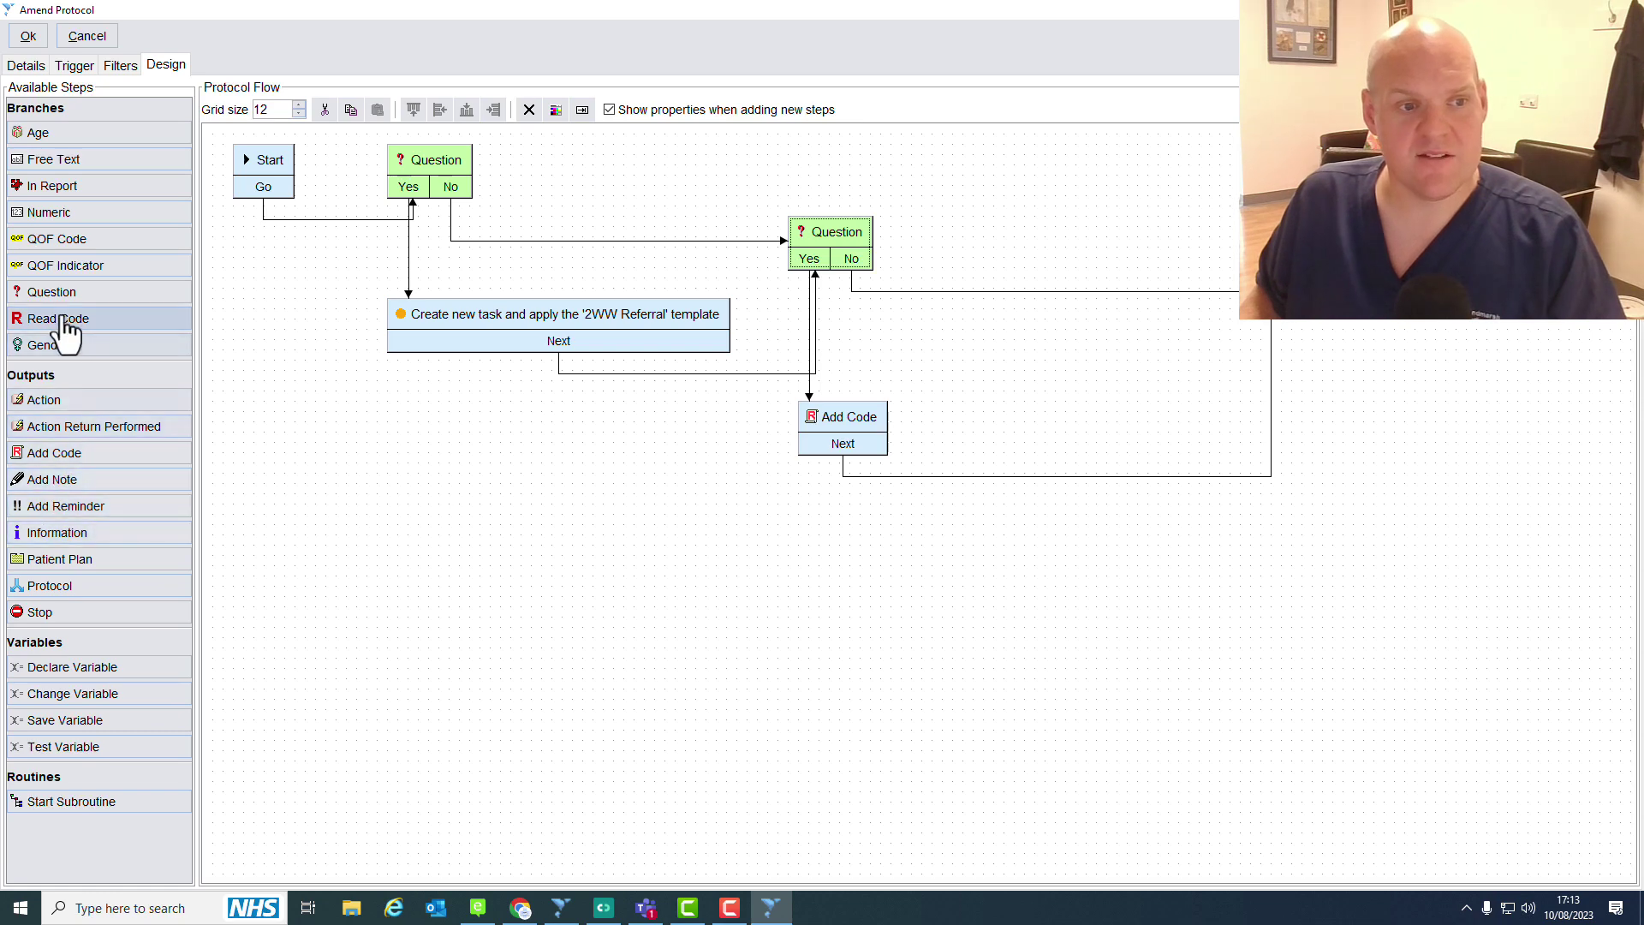
left_click_drag(66, 331, 803, 554)
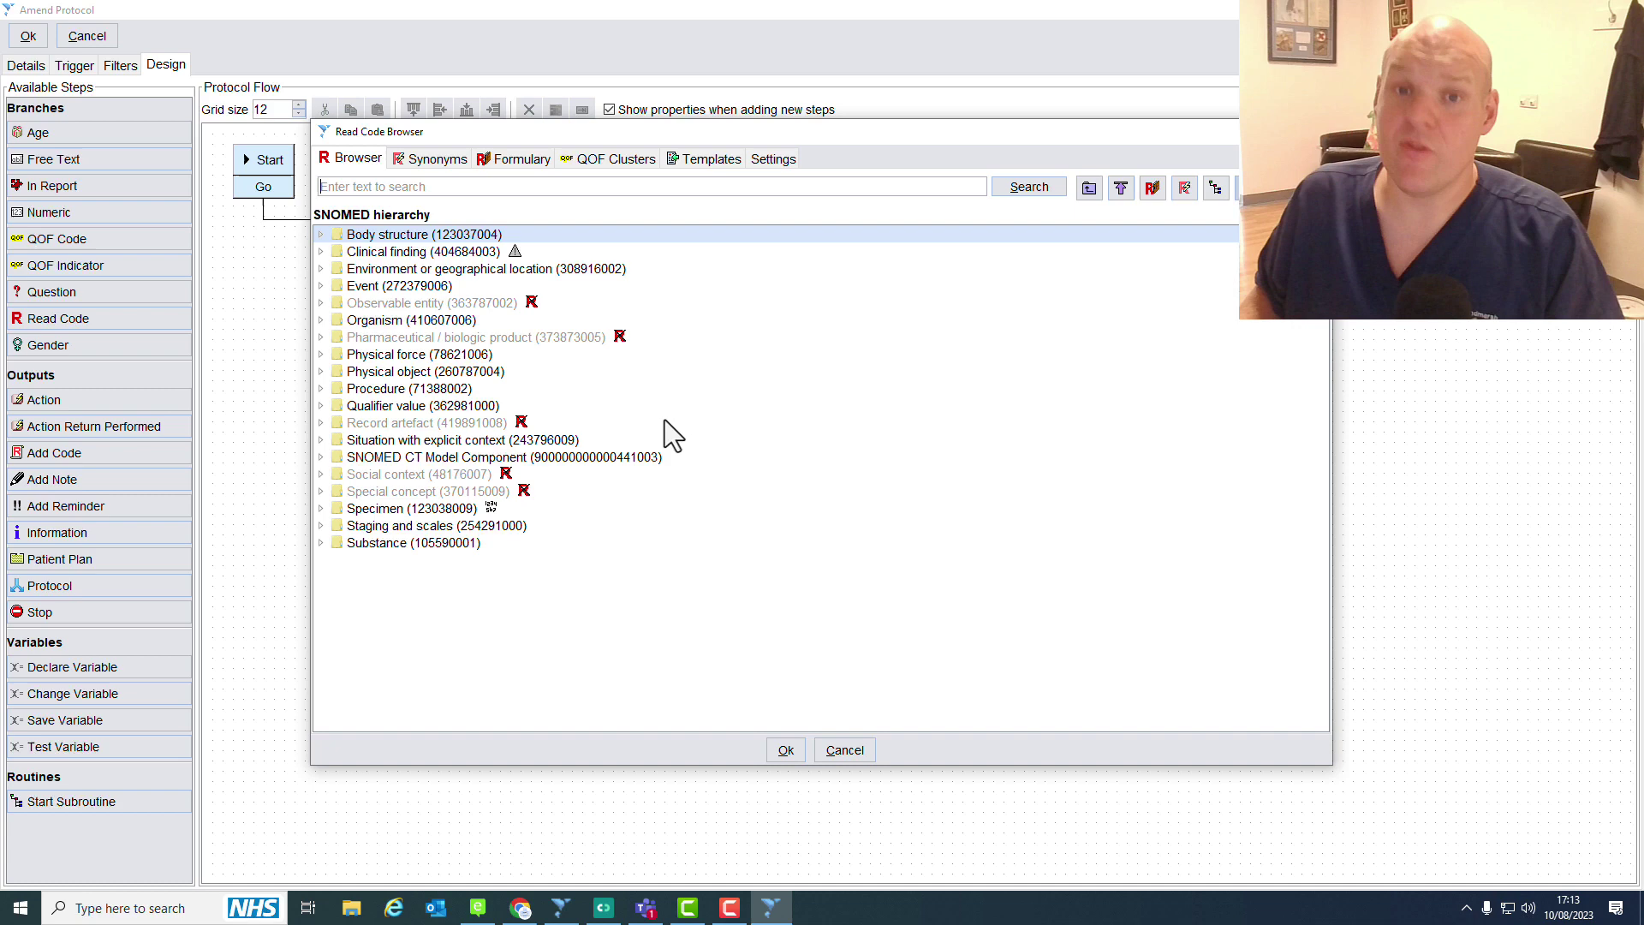
left_click(844, 750)
left_click(848, 541)
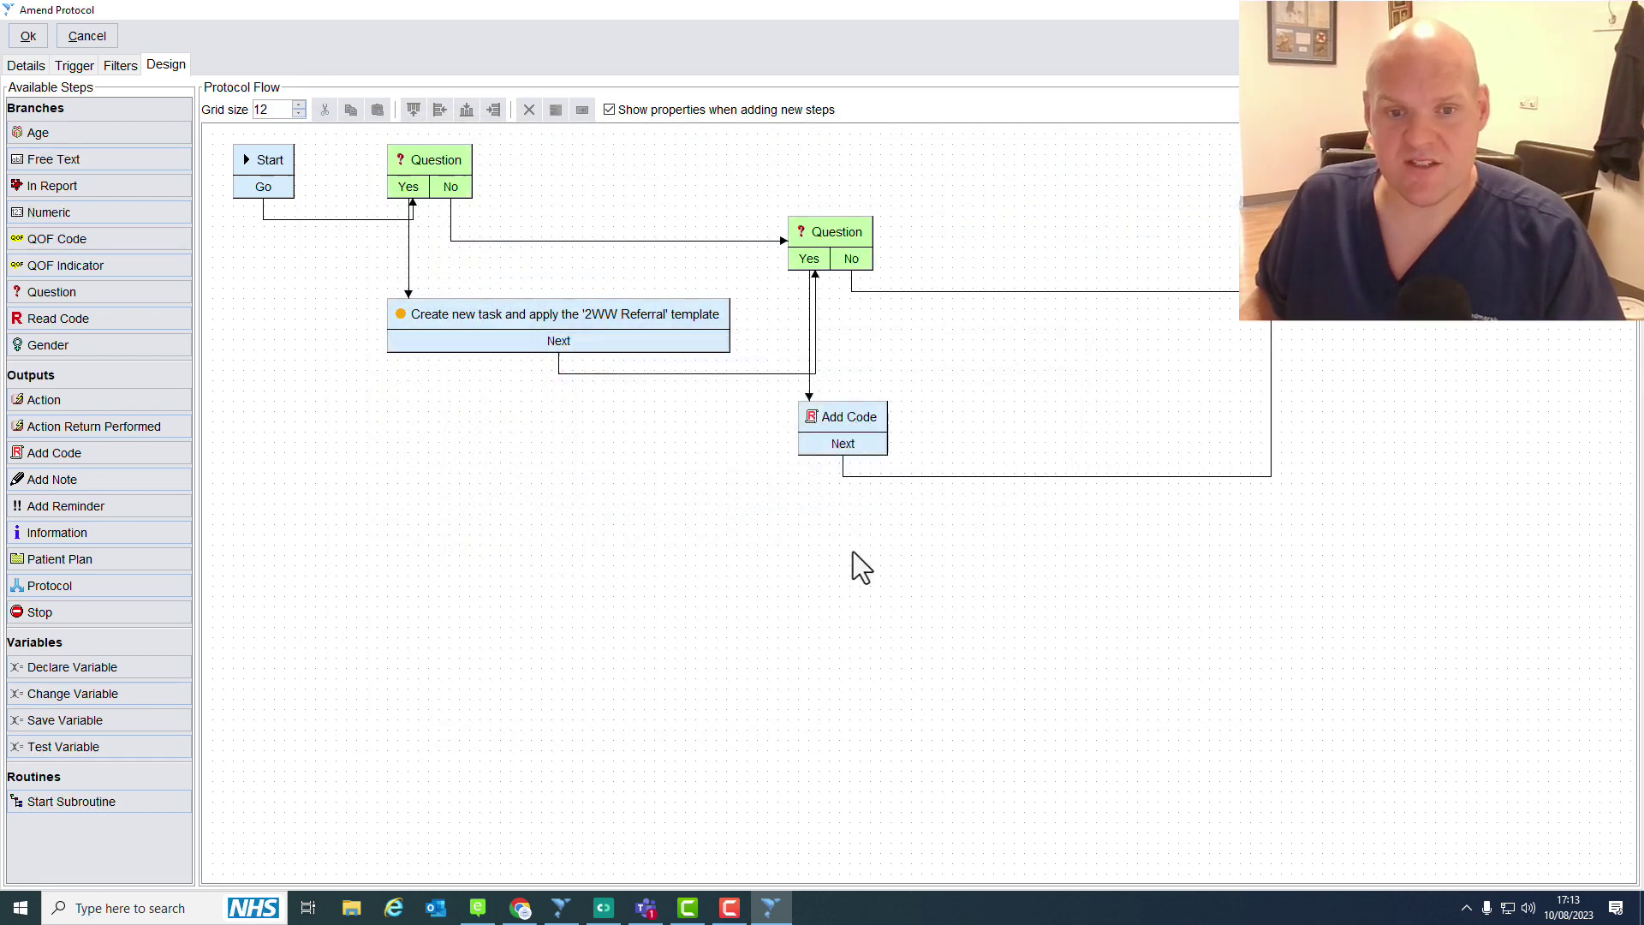